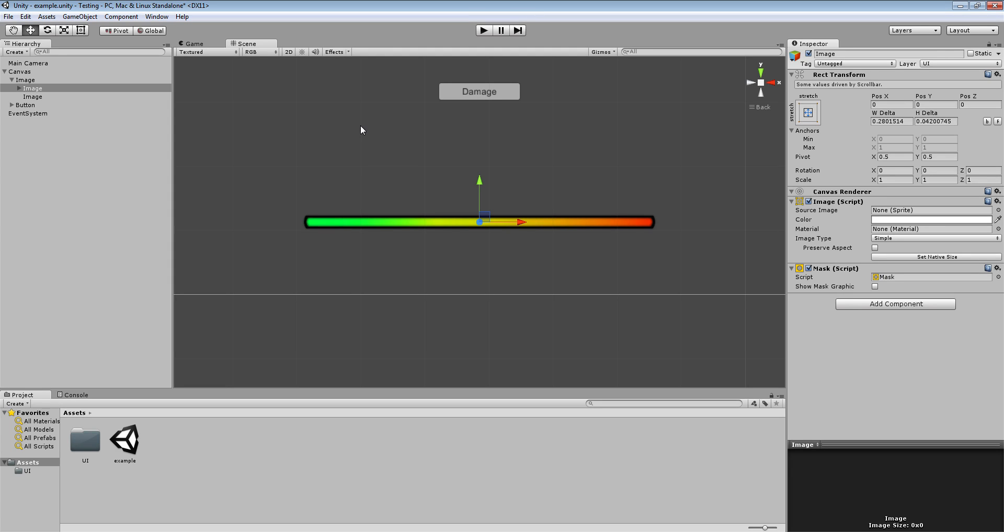
# Expand the nested Image under Canvas, run the example scene to test the Damage button repeatedly, and stop play mode.
pyautogui.click(24, 88)
pyautogui.click(19, 88)
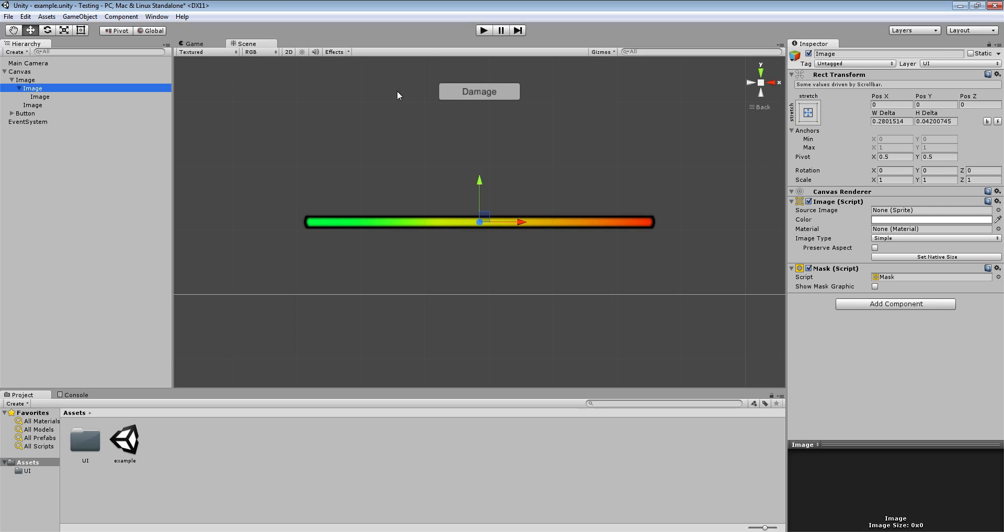
pyautogui.click(481, 31)
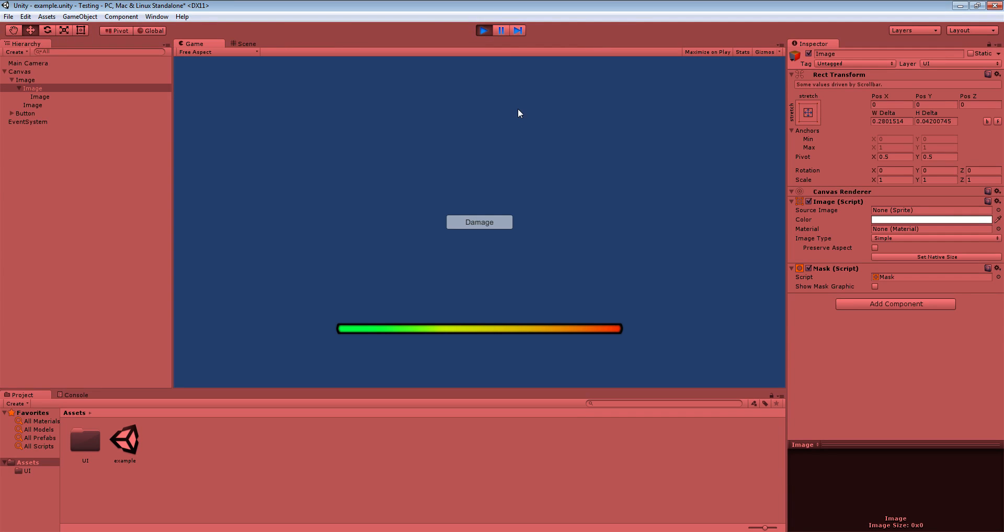
pyautogui.click(488, 222)
pyautogui.click(488, 222)
pyautogui.click(488, 222)
pyautogui.click(488, 222)
pyautogui.click(489, 222)
pyautogui.click(489, 222)
pyautogui.click(489, 221)
pyautogui.click(483, 30)
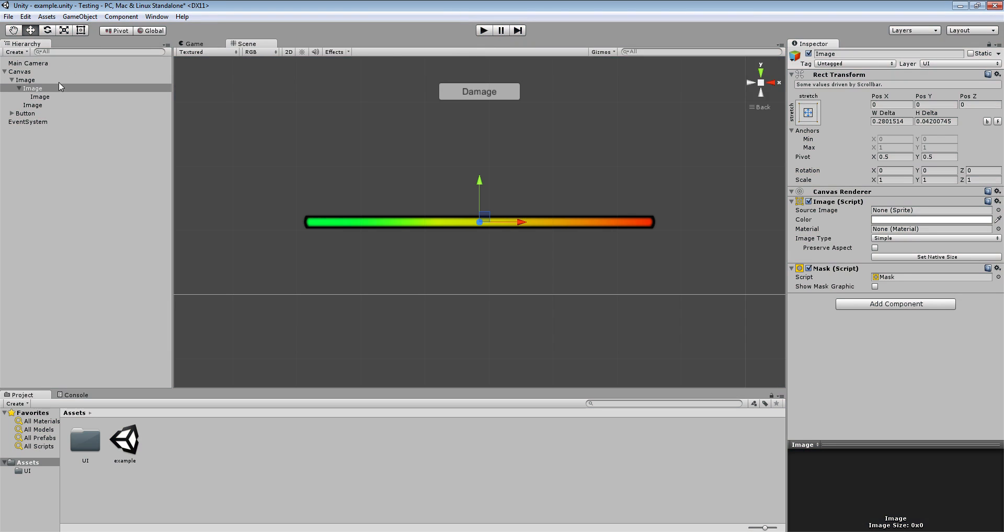
# Create a new scene, saving the changes to the example scene, and open the UI assets folder.
pyautogui.click(8, 17)
pyautogui.click(19, 27)
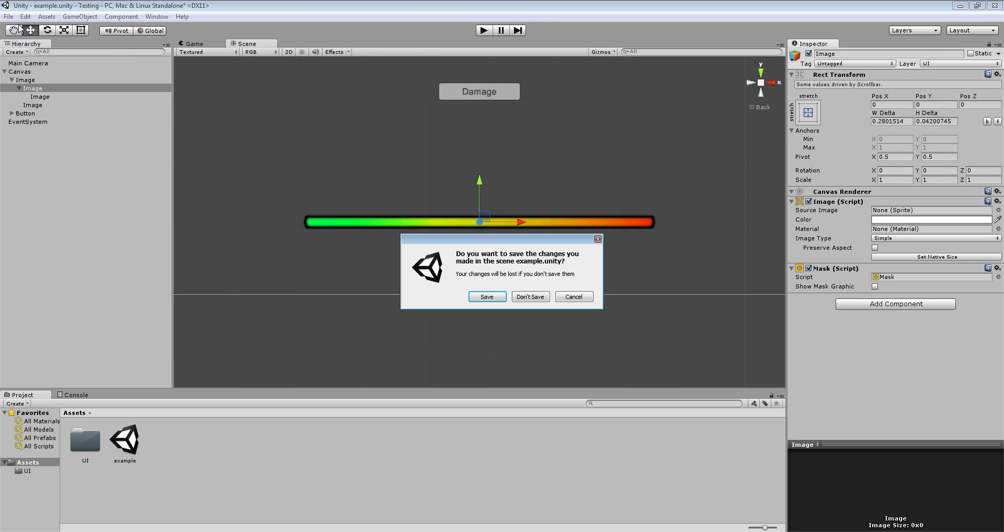
pyautogui.click(499, 296)
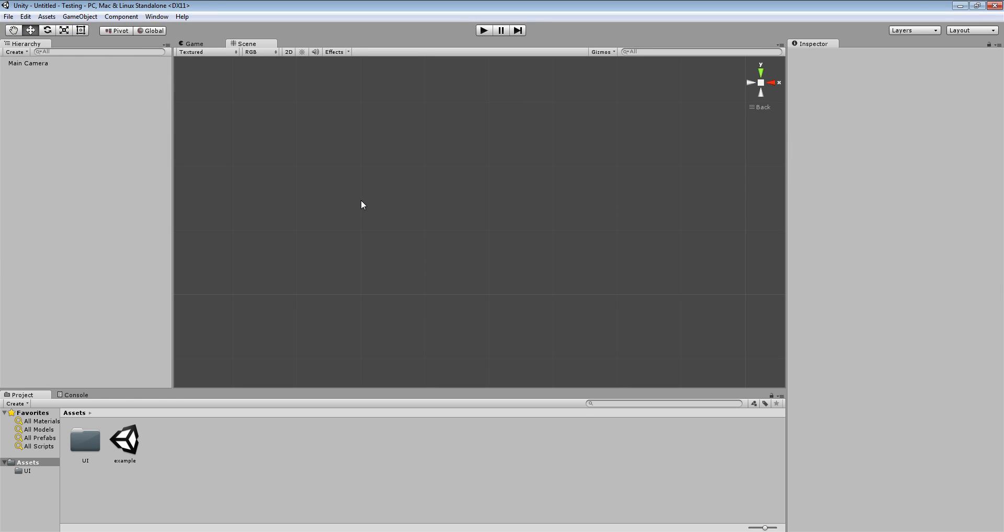
pyautogui.doubleClick(86, 441)
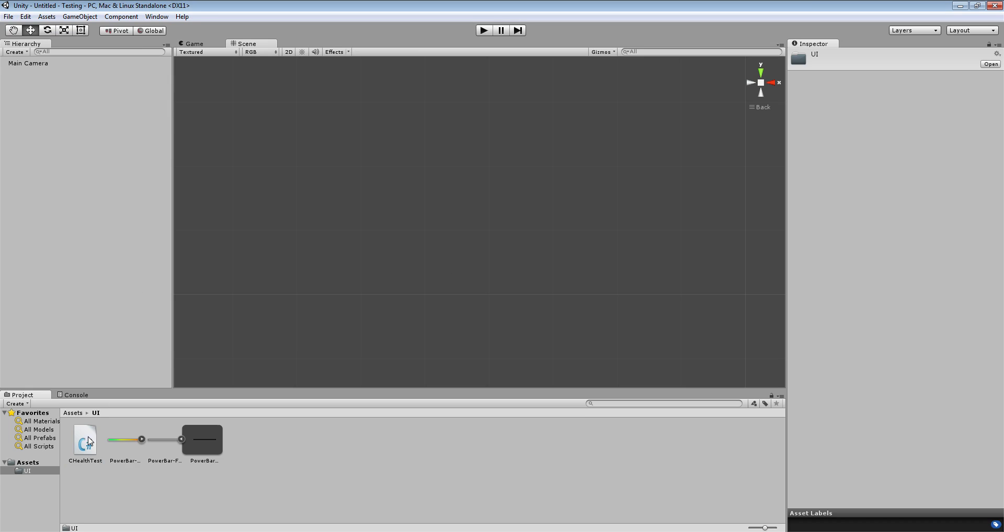
# Add a UI Canvas to the empty scene and frame it in the scene view.
pyautogui.click(119, 17)
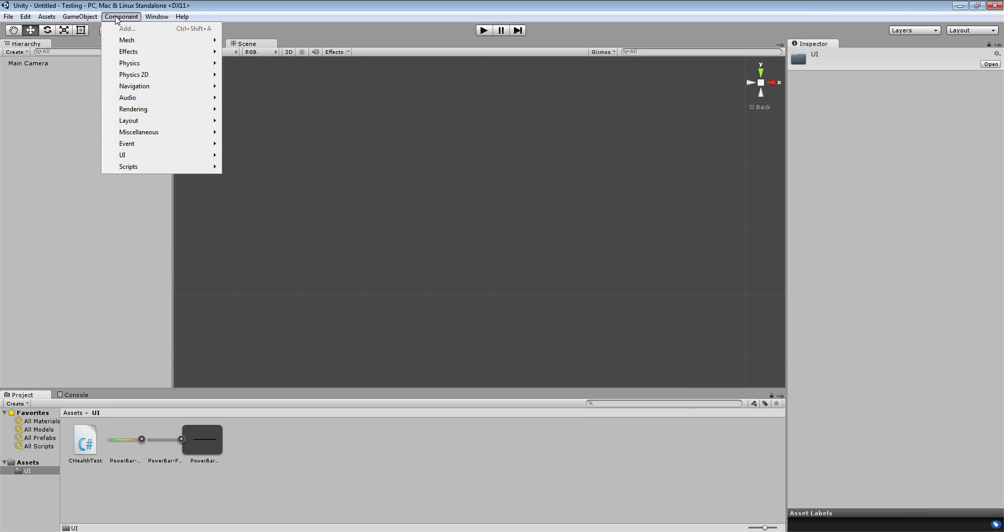
pyautogui.moveTo(80, 16)
pyautogui.moveTo(126, 100)
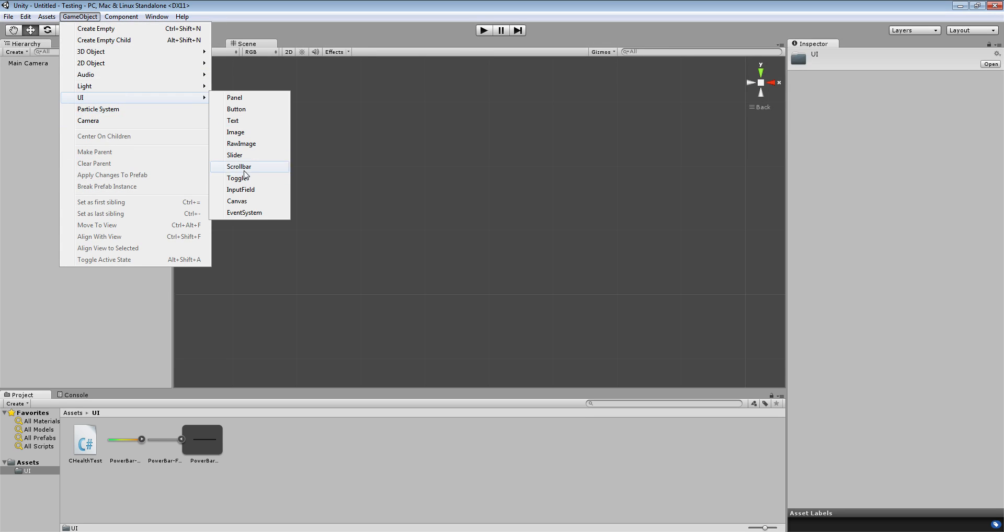
pyautogui.click(244, 203)
pyautogui.doubleClick(93, 72)
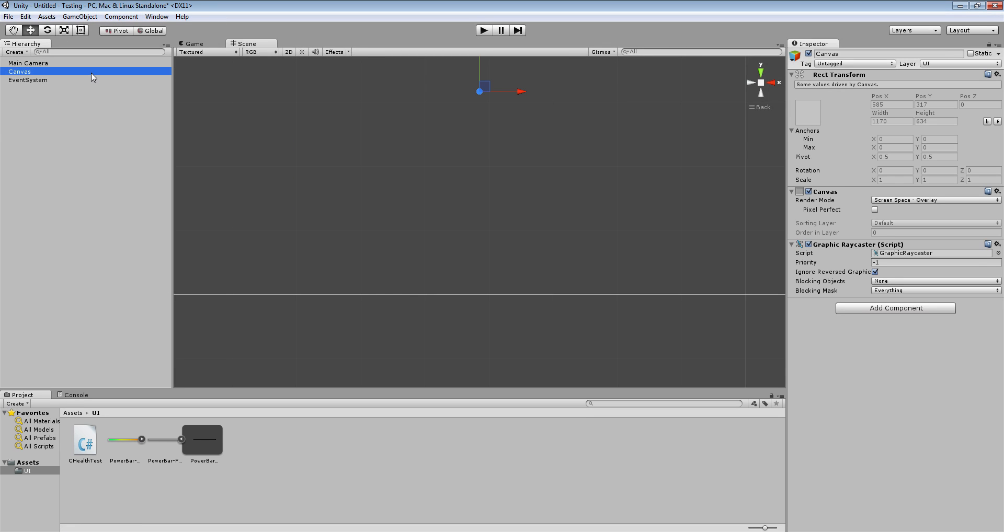
pyautogui.scroll(5, 473, 168)
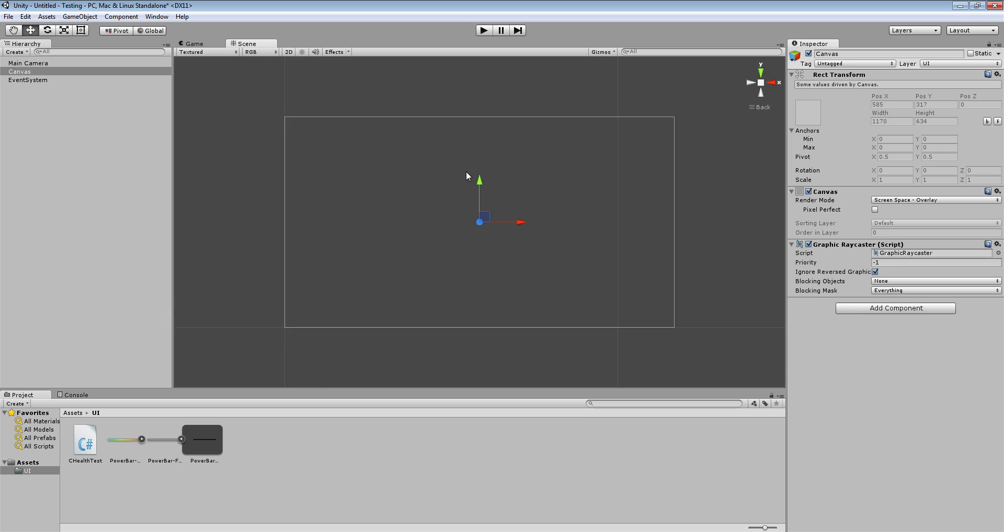
# Add a UI Image to the Canvas and move it near the lower edge, at about X 0, Y -213.
pyautogui.click(81, 17)
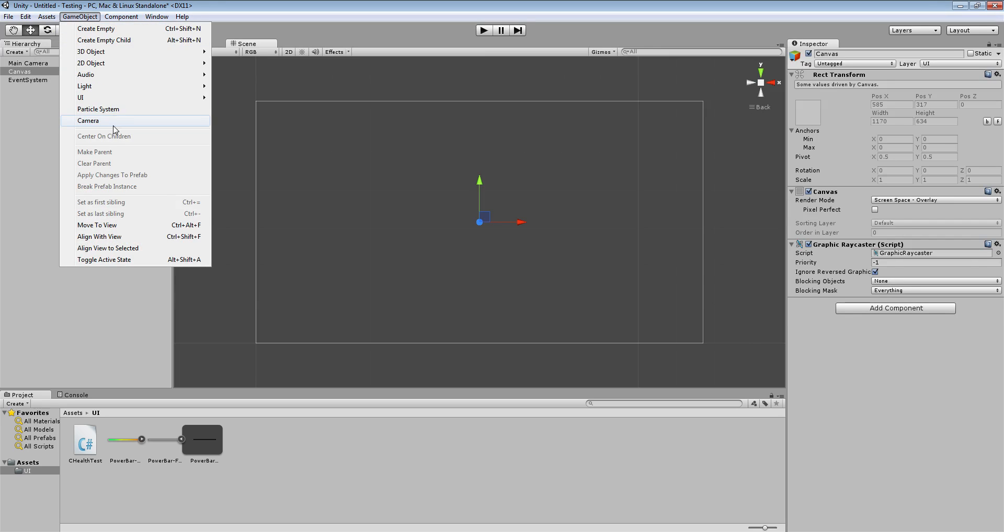
pyautogui.moveTo(139, 98)
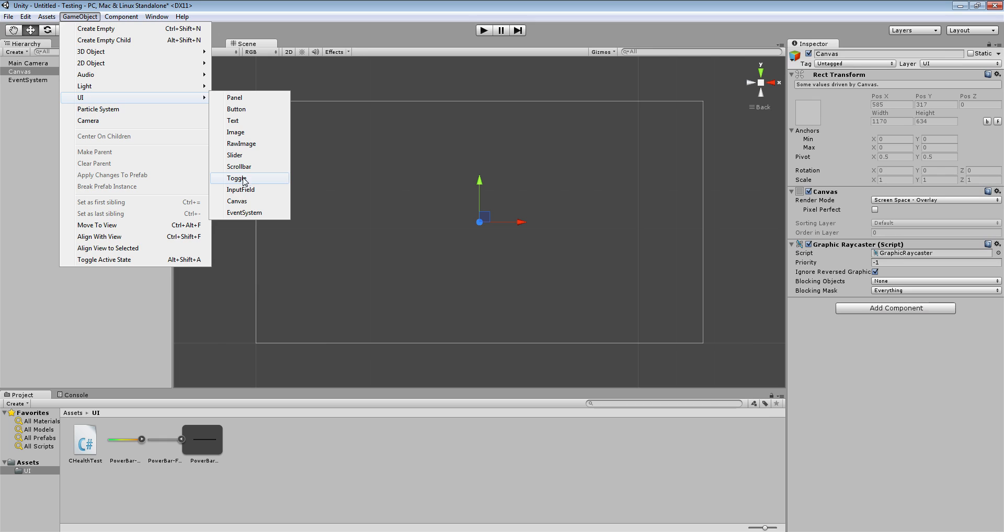
pyautogui.click(245, 134)
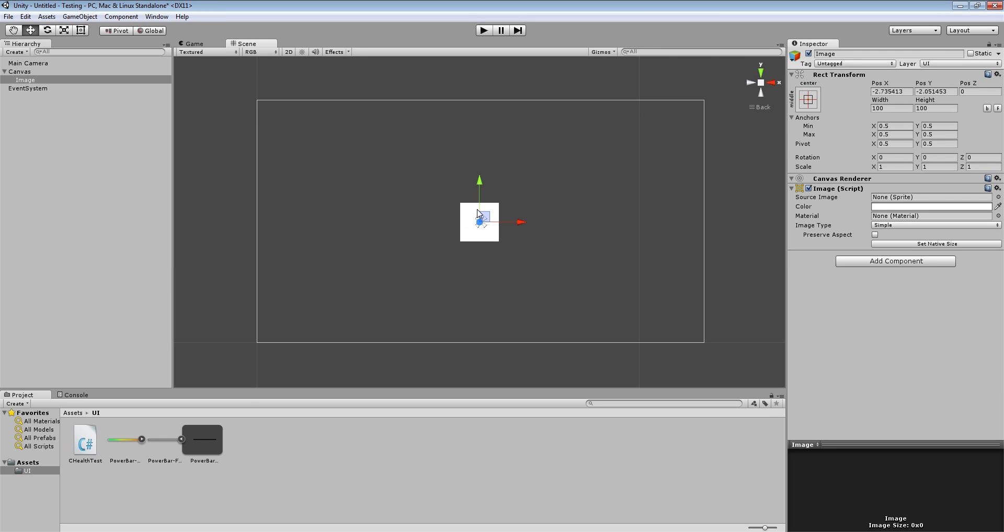
pyautogui.click(81, 30)
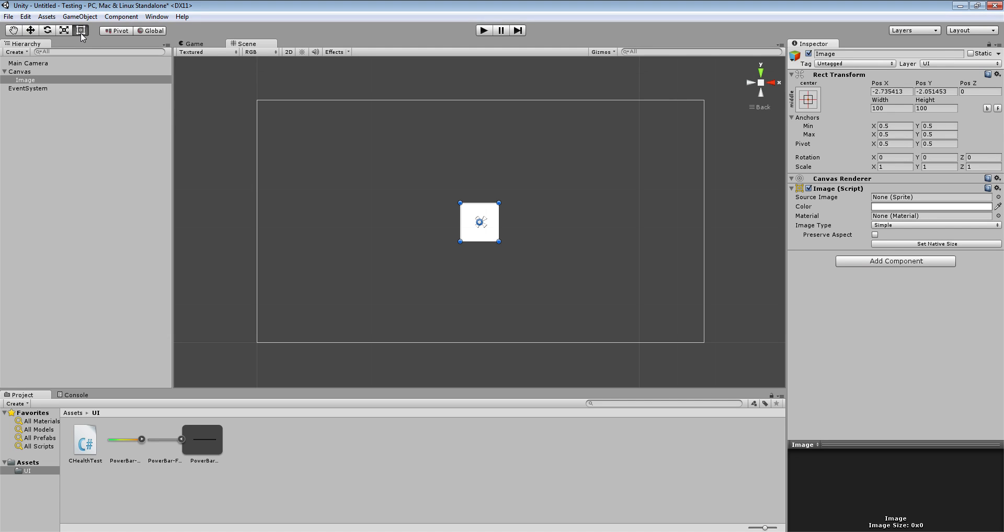
pyautogui.click(490, 222)
pyautogui.moveTo(490, 222); pyautogui.dragTo(493, 307)
# Set the Image's width to 556 and height to 28, and spread its anchors around the bar down to the canvas's lower edge.
pyautogui.click(892, 109)
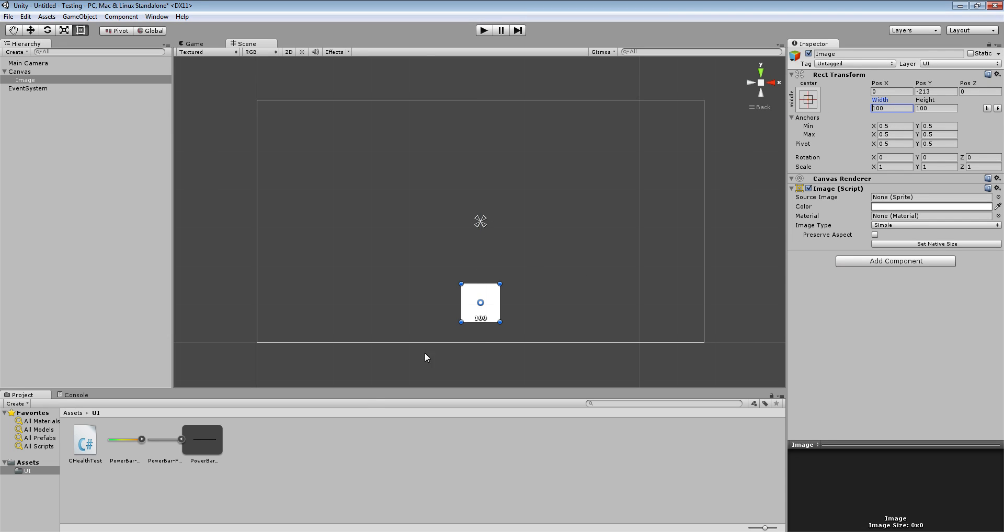
pyautogui.click(122, 451)
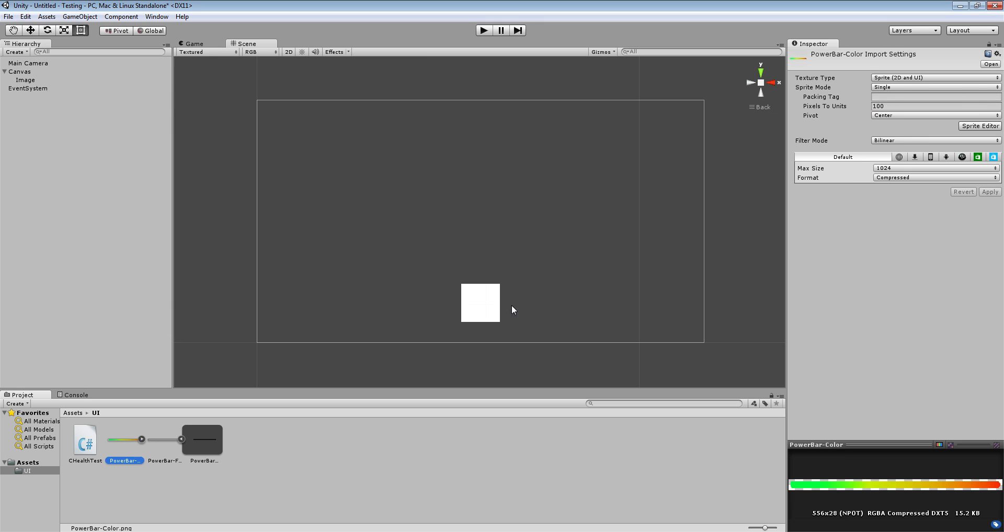
pyautogui.hotkey('ctrl', 'z')
pyautogui.click(892, 109)
pyautogui.write('556')
pyautogui.press('Tab')
pyautogui.write('28')
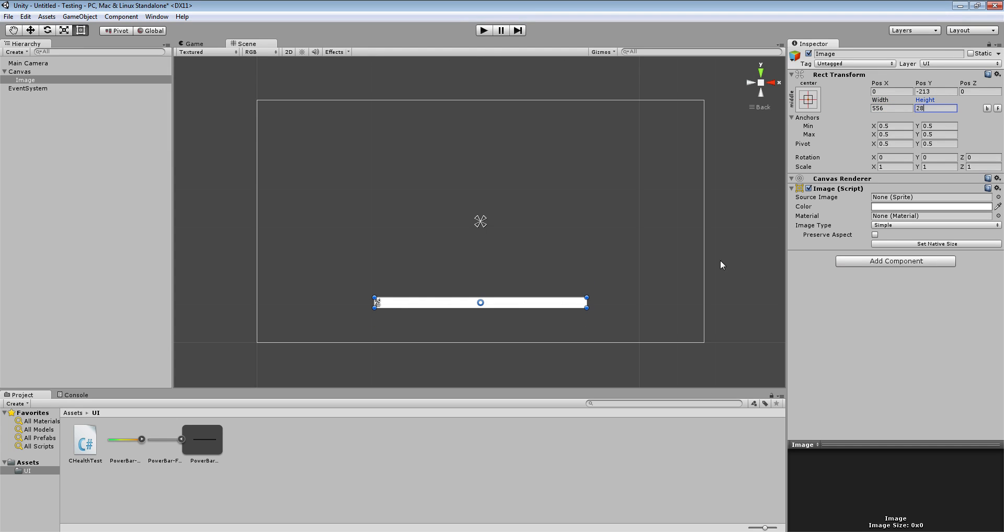
pyautogui.moveTo(484, 226); pyautogui.dragTo(595, 350)
pyautogui.moveTo(478, 222); pyautogui.dragTo(373, 295)
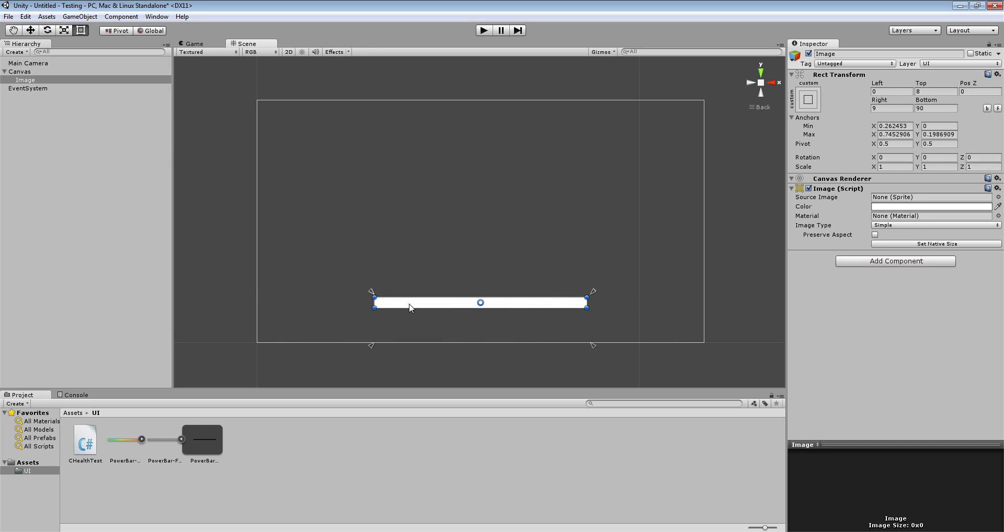
# Make the Image fully transparent by setting its colour's alpha to 0.
pyautogui.click(120, 81)
pyautogui.click(897, 207)
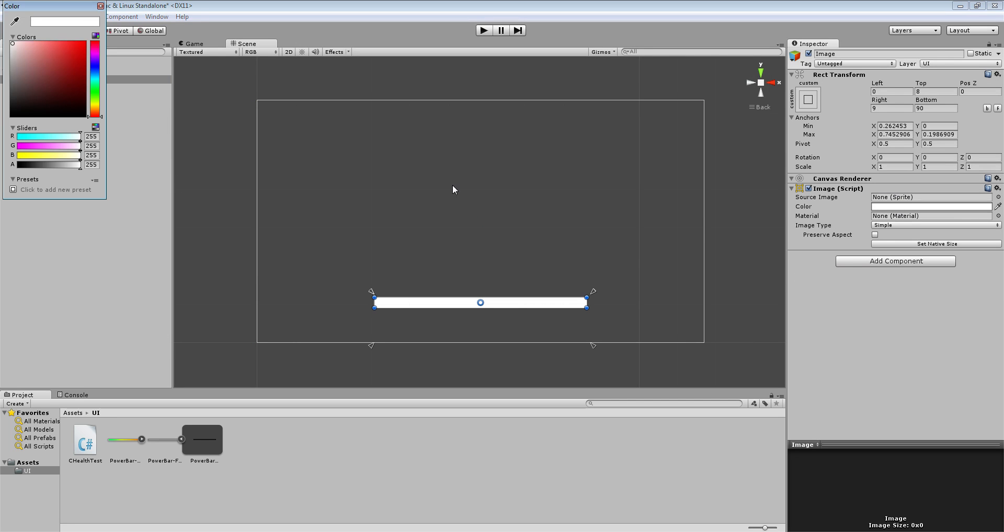
pyautogui.click(46, 166)
pyautogui.moveTo(48, 171); pyautogui.dragTo(9, 150)
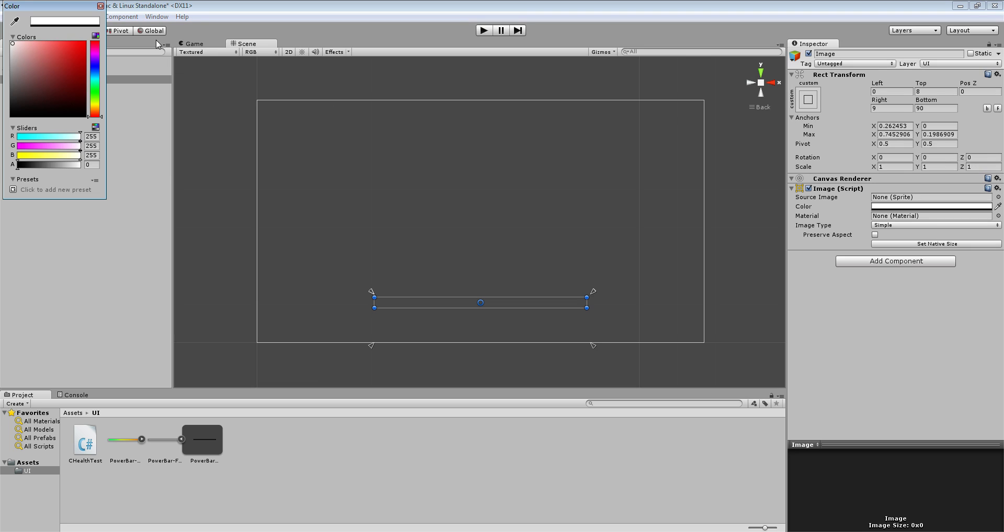
pyautogui.click(101, 5)
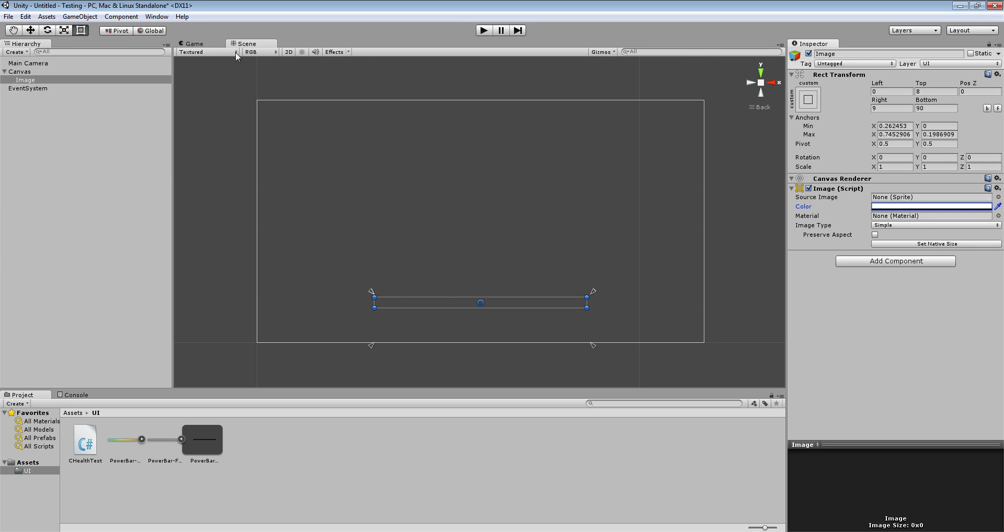
# Remove the Image script and the Canvas Renderer components from the Image object.
pyautogui.rightClick(814, 189)
pyautogui.click(851, 214)
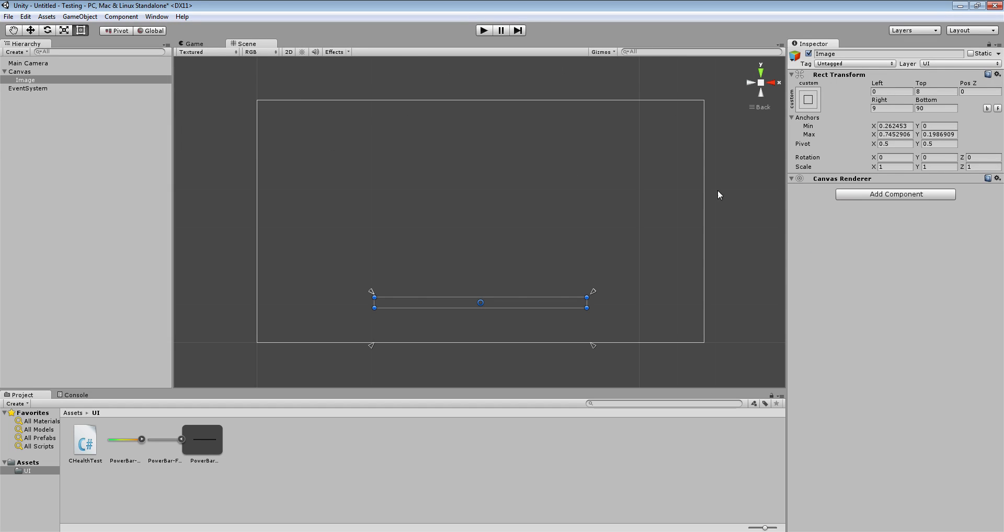
pyautogui.rightClick(814, 180)
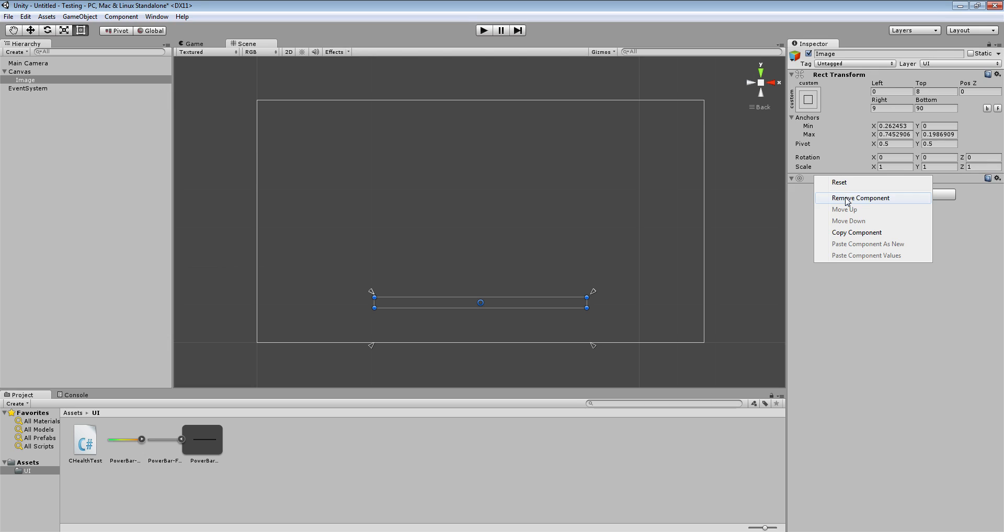
pyautogui.click(847, 198)
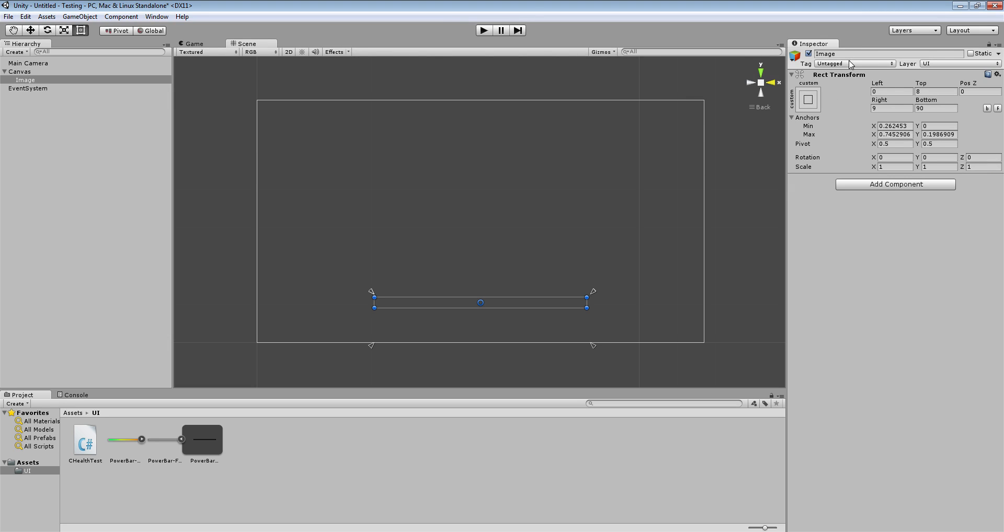
# Add a second UI Image to the Canvas.
pyautogui.click(79, 16)
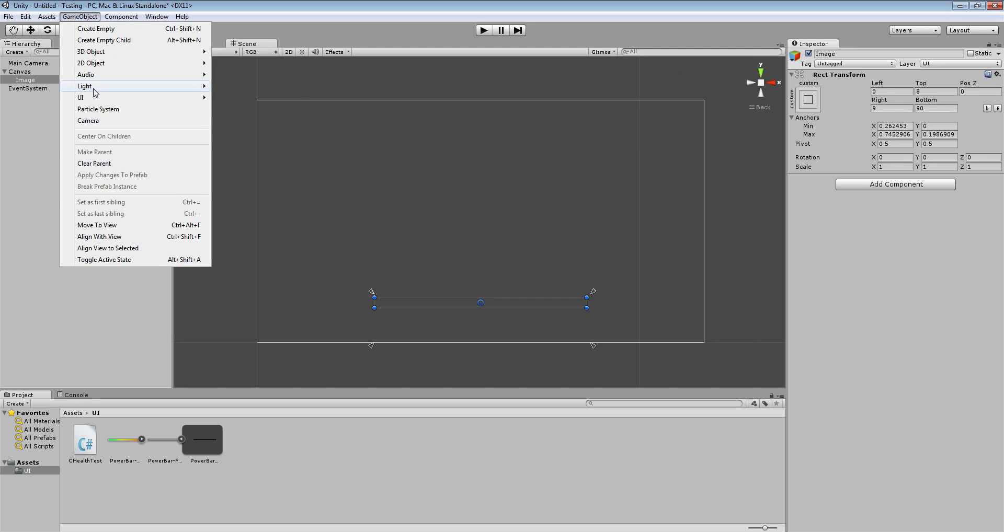
pyautogui.moveTo(130, 98)
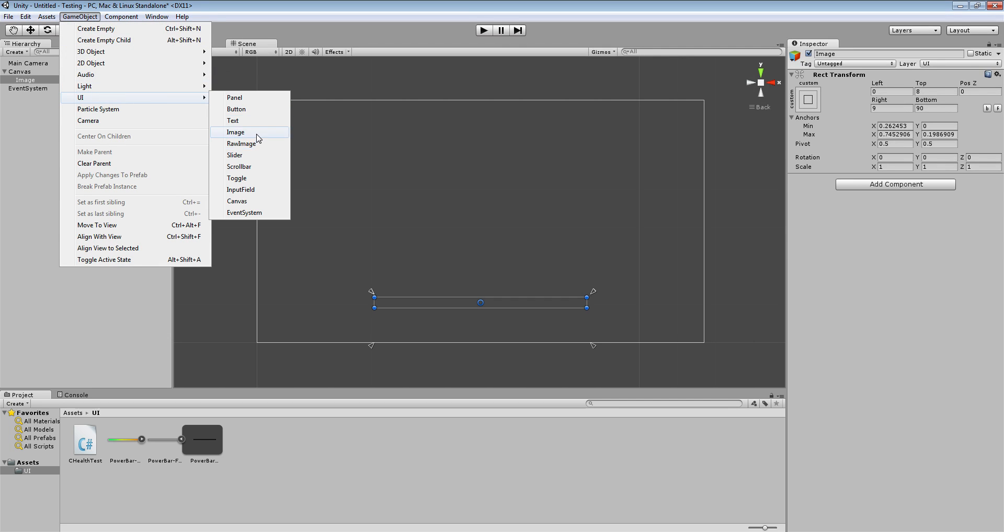
pyautogui.click(256, 133)
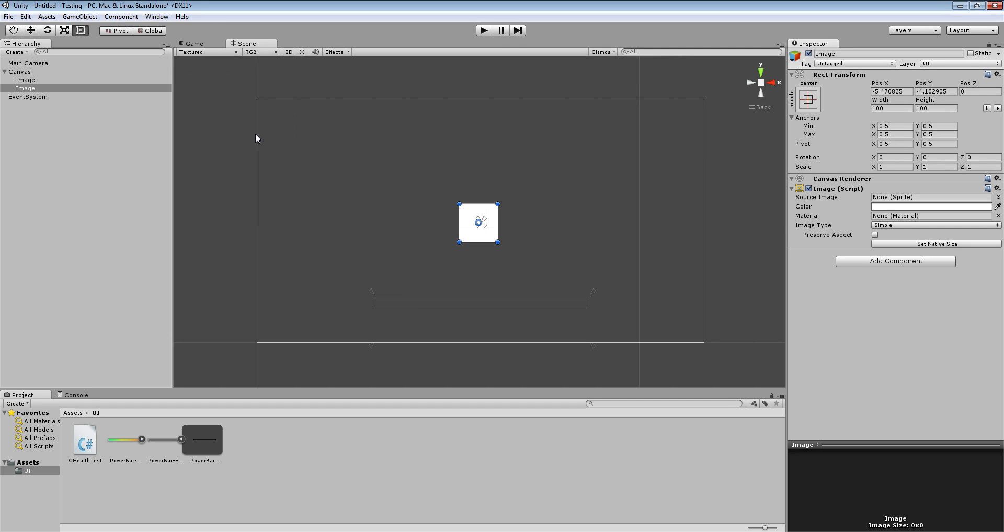
# Rename the first Image, the one without an Image script, as HealthBar.
pyautogui.click(23, 79)
pyautogui.click(37, 80)
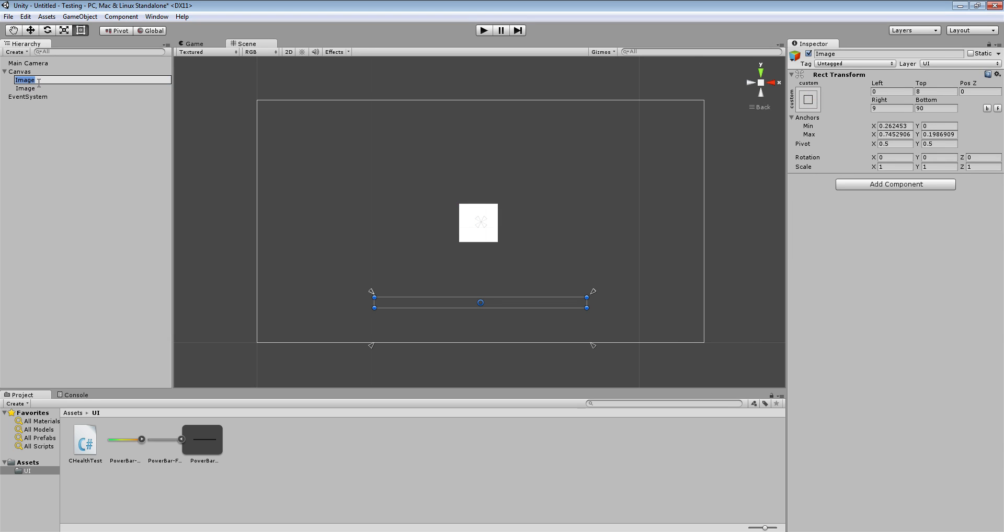
pyautogui.write('HealthBar')
pyautogui.press('Return')
# Rename the remaining Image as Frame and make it a child of HealthBar.
pyautogui.click(33, 97)
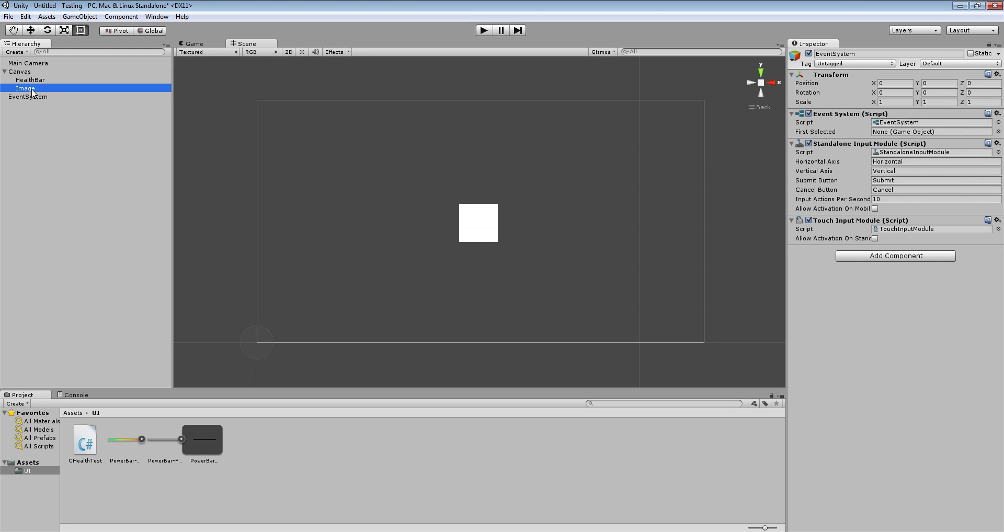
pyautogui.click(32, 89)
pyautogui.click(53, 88)
pyautogui.write('Frame')
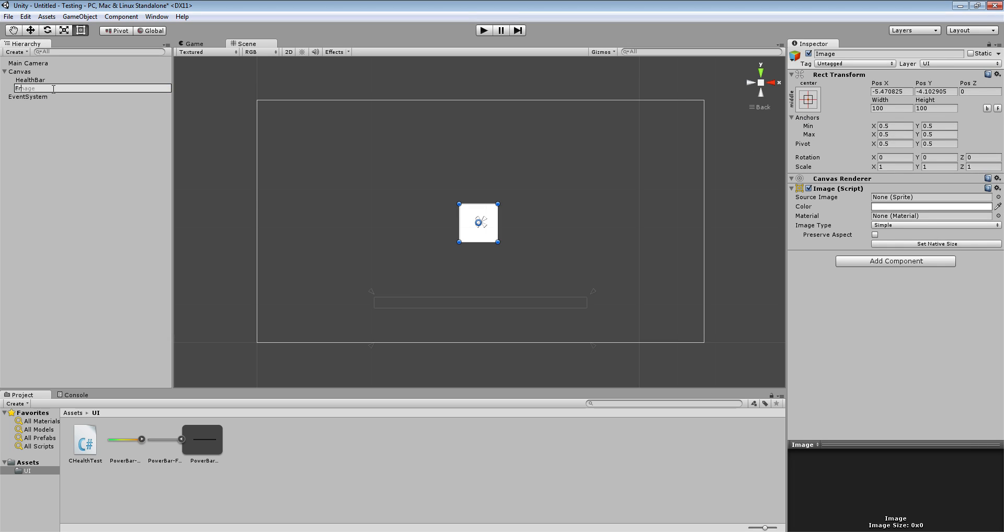
pyautogui.press('Return')
pyautogui.moveTo(54, 92); pyautogui.dragTo(52, 81)
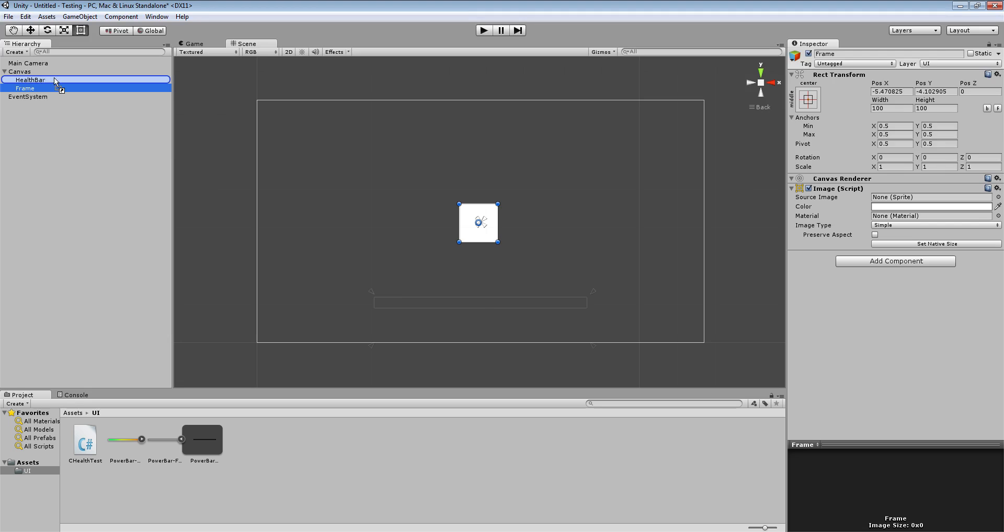
# Assign PowerBar-Frame as Frame's source image and set its width to 526 and height to 28.
pyautogui.moveTo(158, 441); pyautogui.dragTo(365, 507)
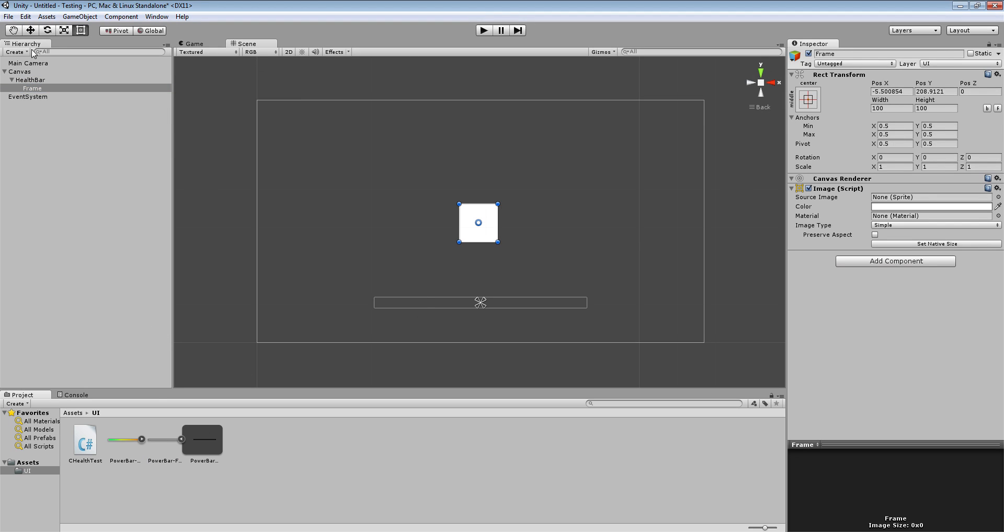
pyautogui.moveTo(165, 434); pyautogui.dragTo(900, 202)
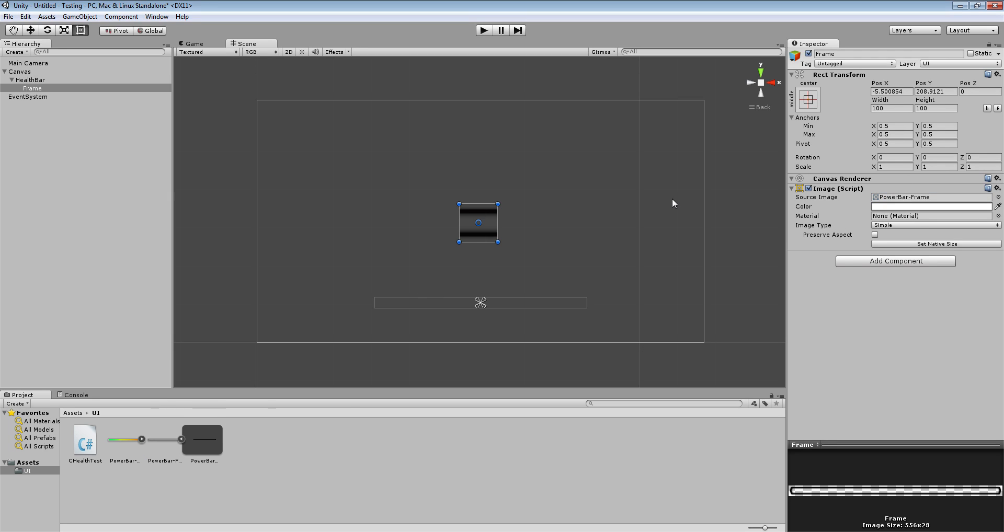
pyautogui.click(889, 109)
pyautogui.write('256')
pyautogui.press('BackSpace')
pyautogui.press('BackSpace')
pyautogui.press('BackSpace')
pyautogui.write('526')
pyautogui.press('Tab')
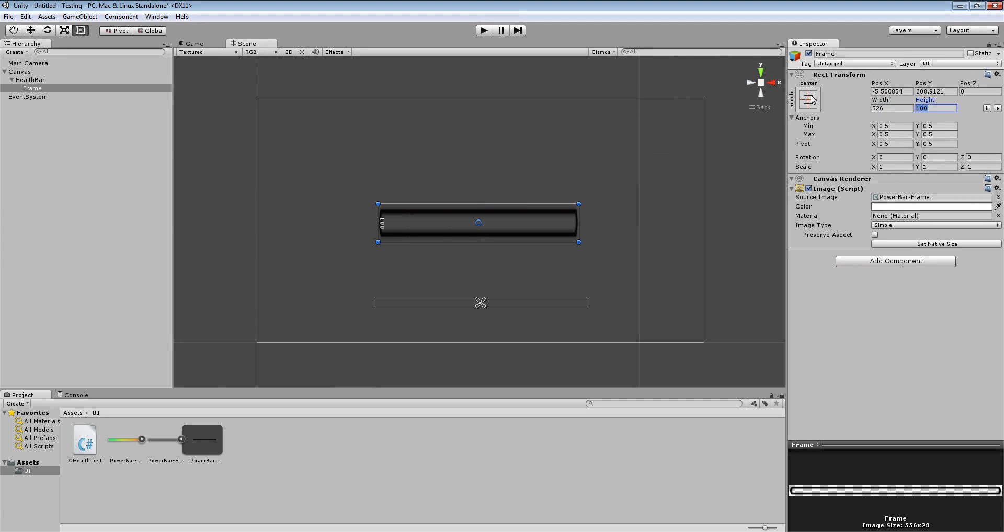
pyautogui.write('28')
# Centre Frame on HealthBar by setting its X position to 0 and clearing its Y position.
pyautogui.click(889, 84)
pyautogui.write('0')
pyautogui.press('Tab')
pyautogui.press('BackSpace')
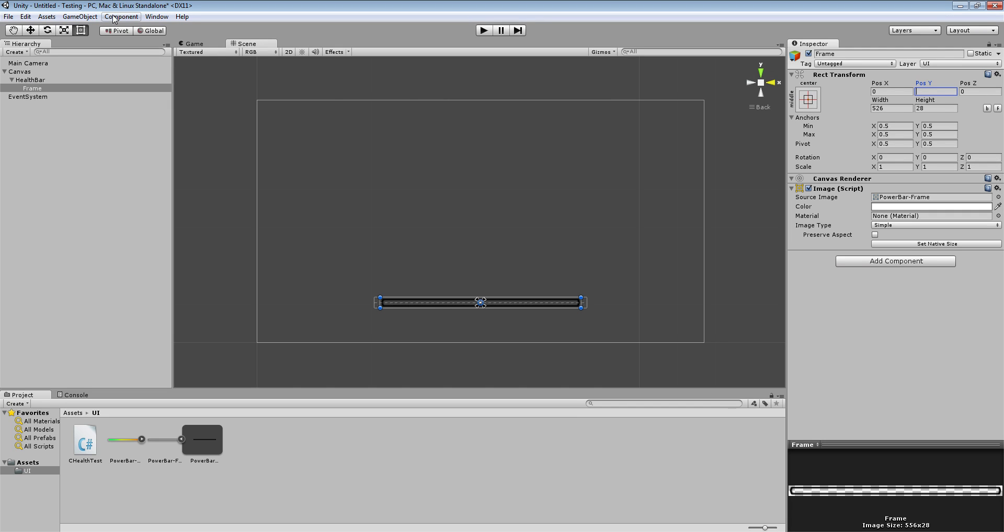
# Add a UI Image as a child of HealthBar, placed above Frame, and rename it Mask.
pyautogui.click(80, 17)
pyautogui.moveTo(131, 98)
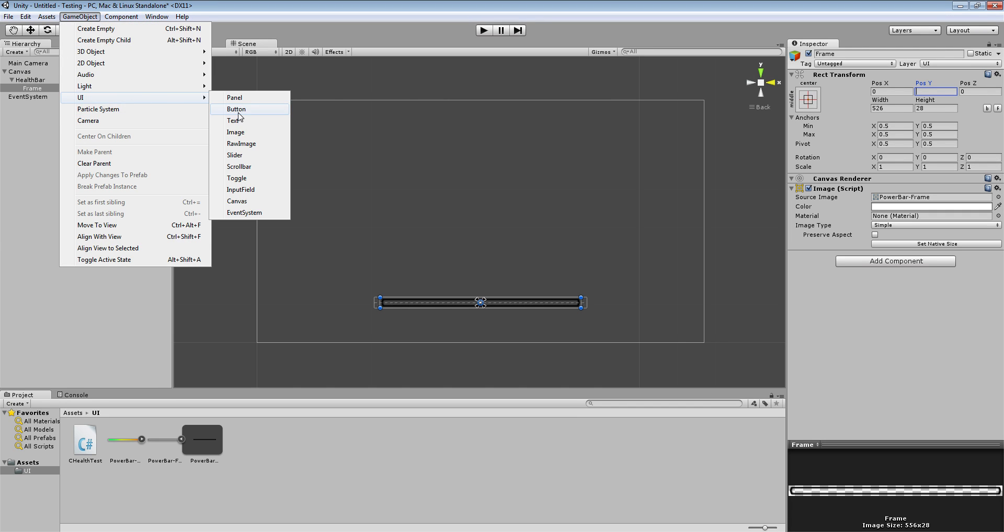
pyautogui.click(236, 133)
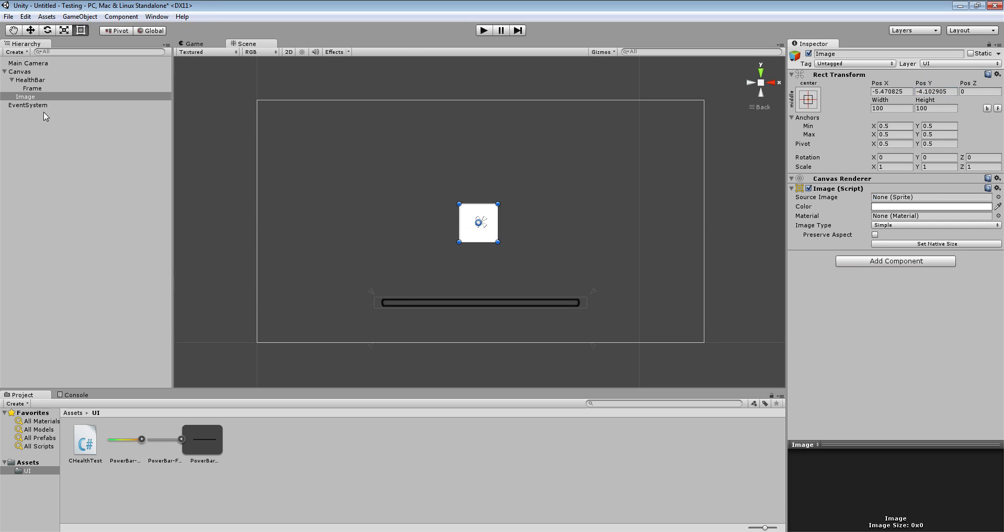
pyautogui.moveTo(31, 97); pyautogui.dragTo(39, 86)
pyautogui.click(46, 88)
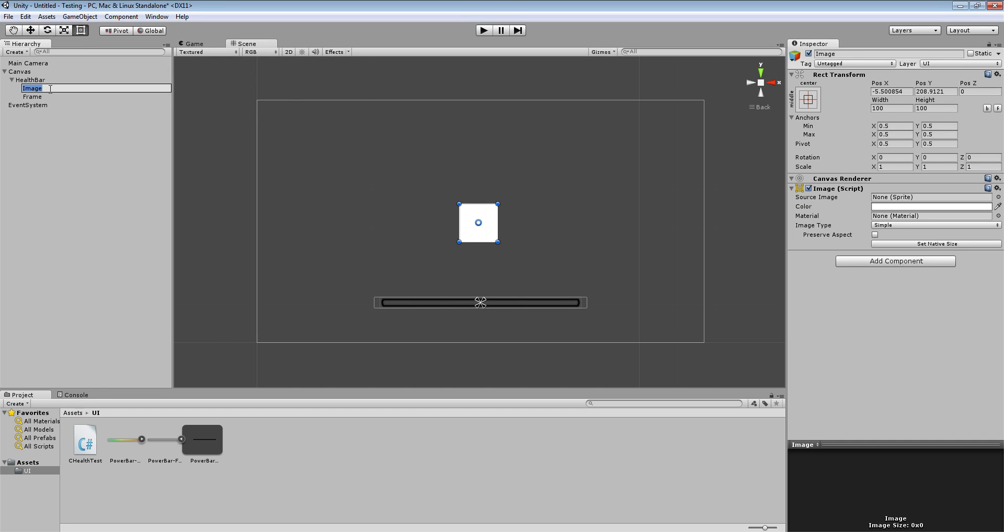
pyautogui.write('Mask')
pyautogui.press('Return')
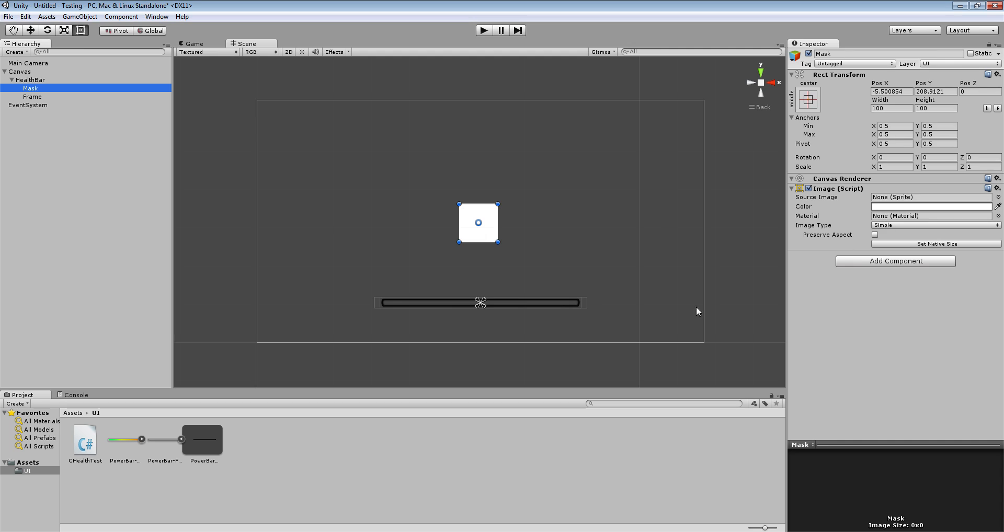
# Add a Mask component to the Mask object and set its width to 556 and height to 28.
pyautogui.click(865, 260)
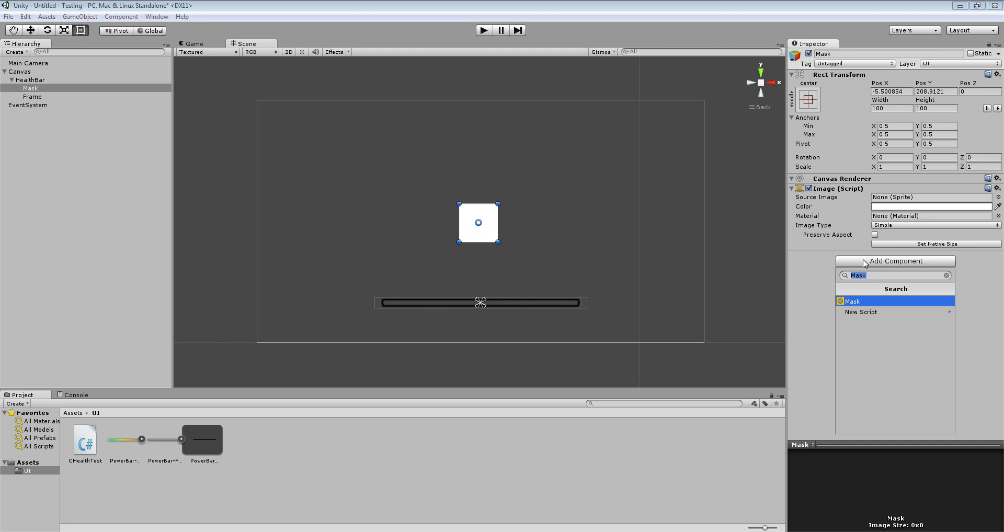
pyautogui.click(864, 300)
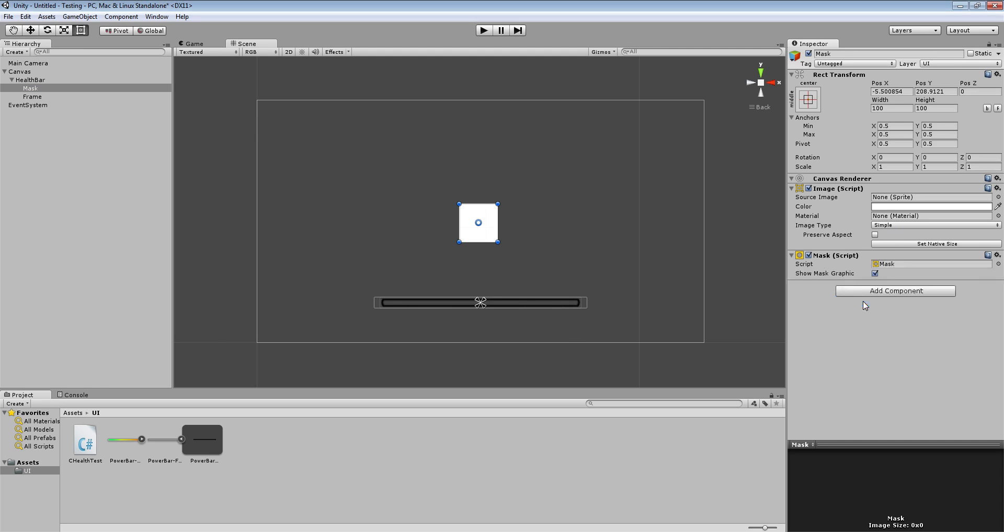
pyautogui.click(889, 108)
pyautogui.write('556')
pyautogui.press('Tab')
pyautogui.write('28')
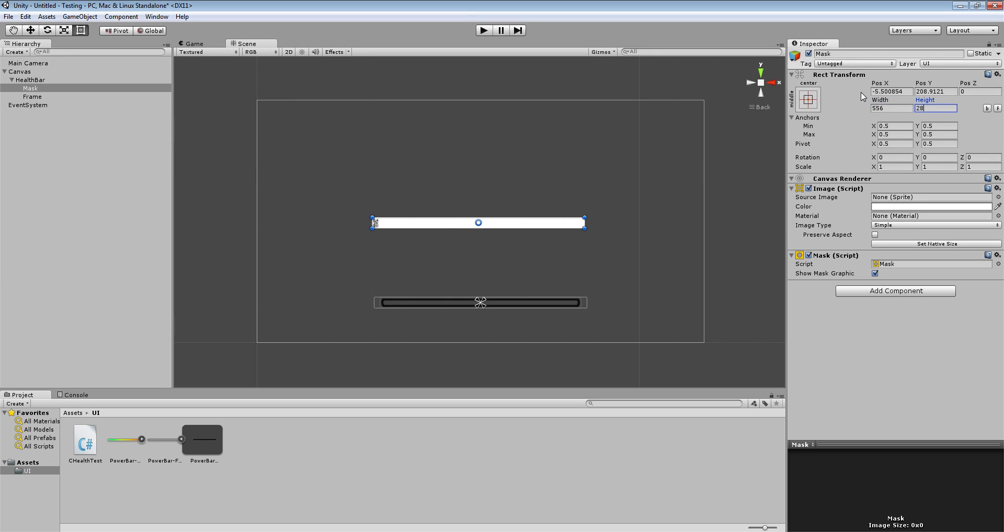
# Centre Mask on HealthBar by clearing its X and Y positions.
pyautogui.moveTo(906, 93); pyautogui.dragTo(832, 90)
pyautogui.press('BackSpace')
pyautogui.click(929, 92)
pyautogui.press('BackSpace')
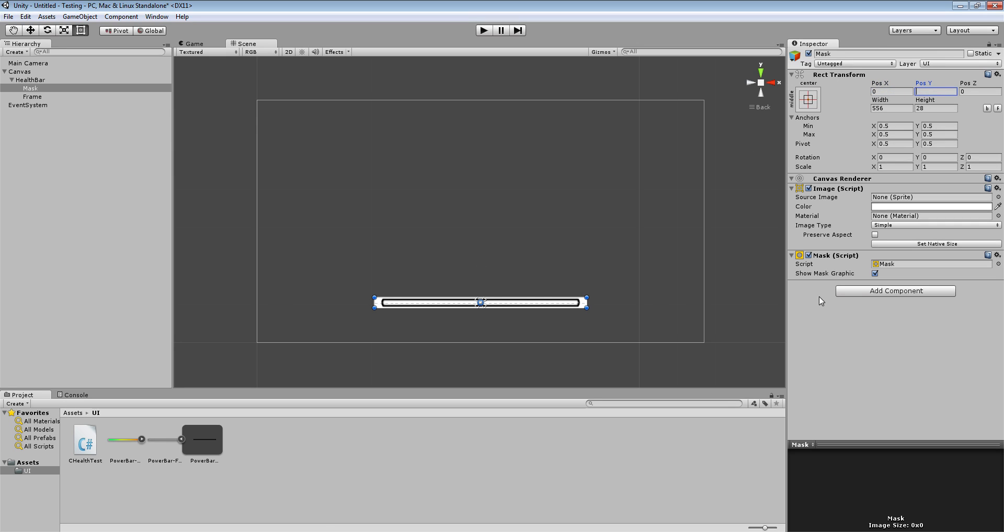
# Set Mask's width to 526 so it matches Frame.
pyautogui.scroll(3, 657, 272)
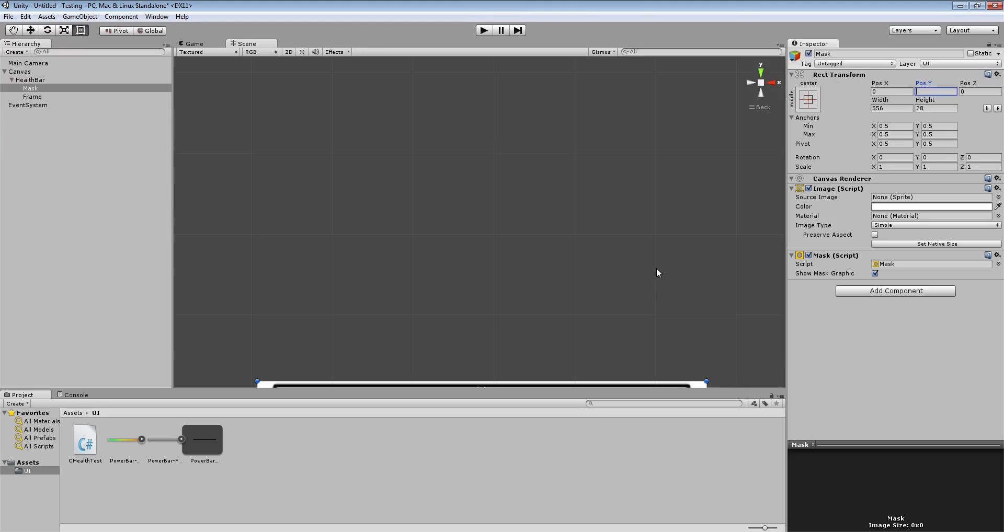
pyautogui.doubleClick(31, 88)
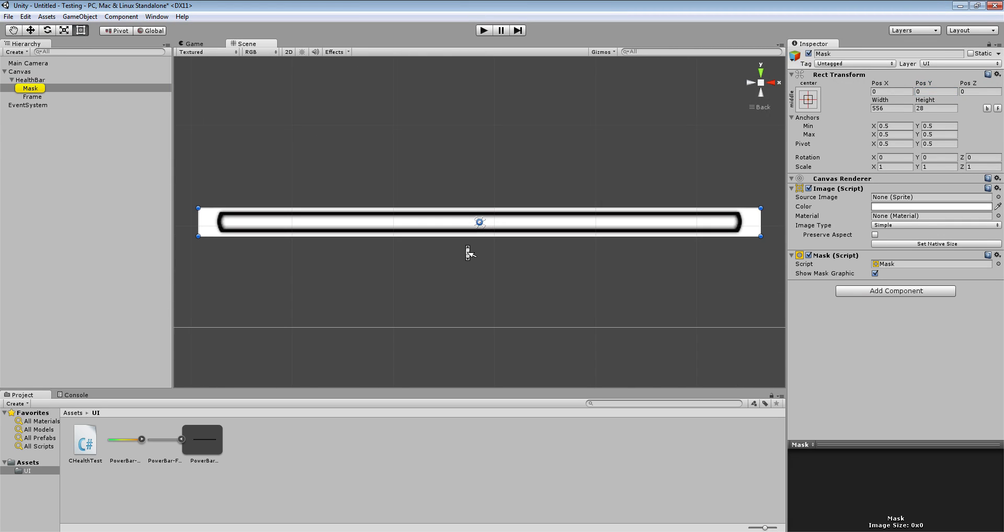
pyautogui.click(55, 96)
pyautogui.click(59, 91)
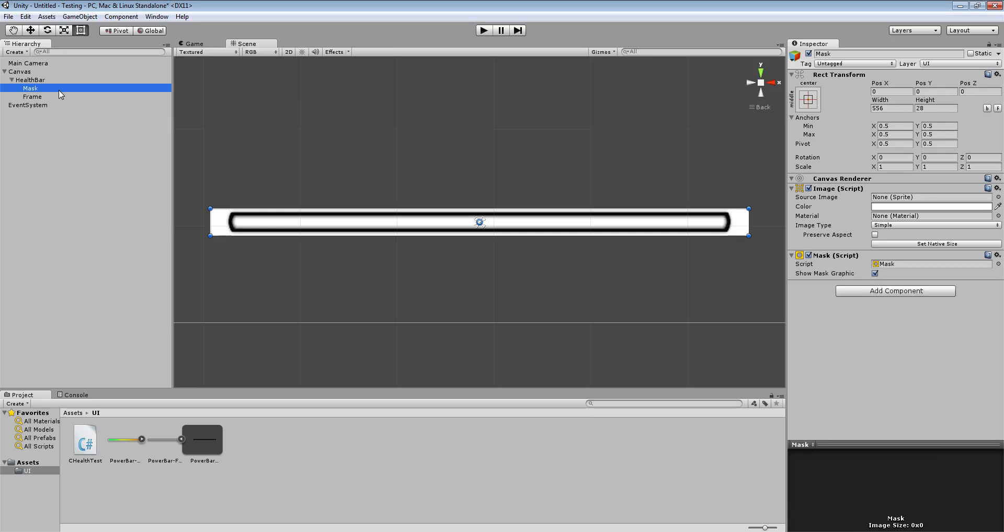
pyautogui.click(880, 108)
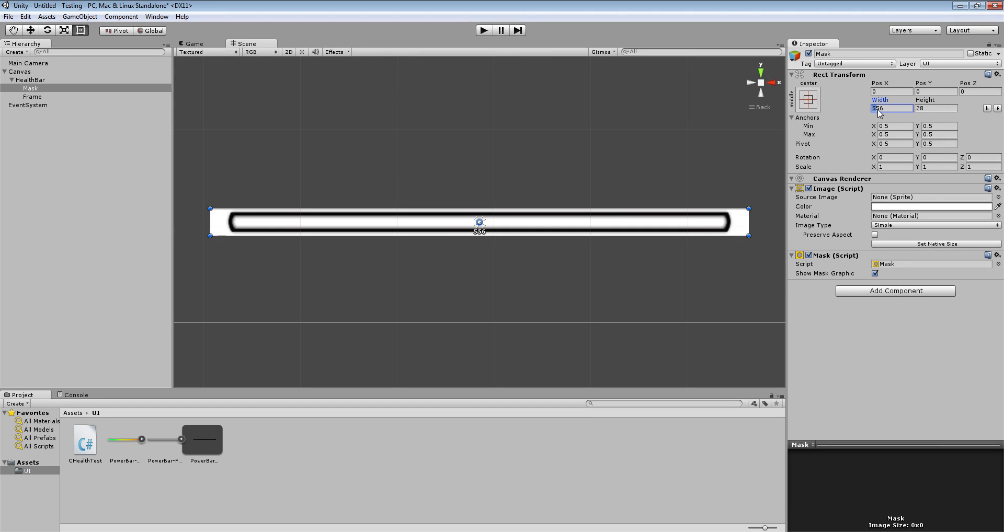
pyautogui.write('526')
# Anchor Mask to HealthBar with the middle-stretch anchor preset.
pyautogui.click(808, 100)
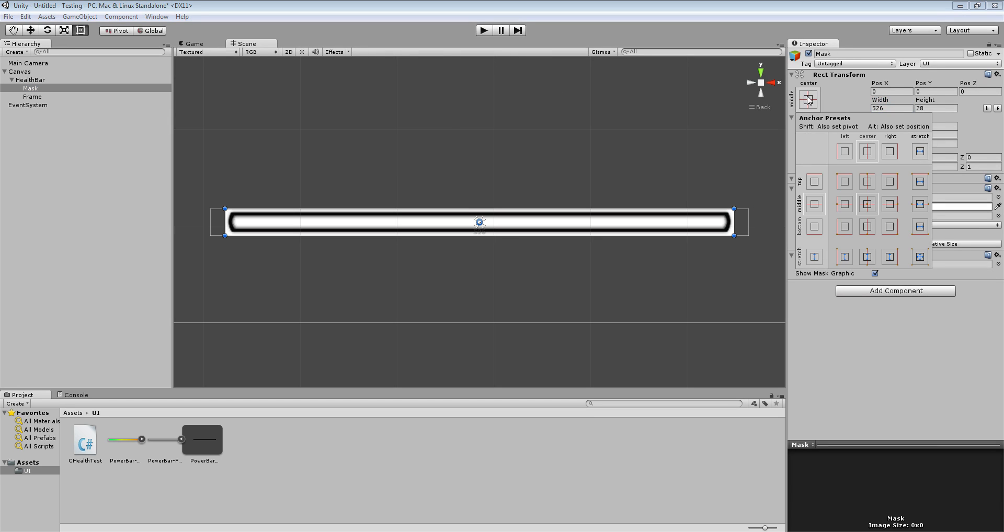
pyautogui.click(919, 204)
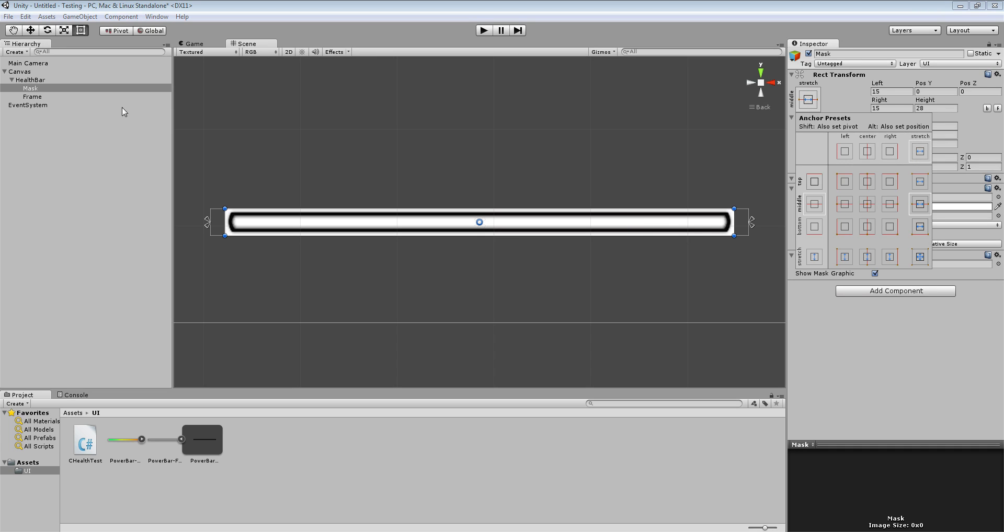
pyautogui.click(68, 81)
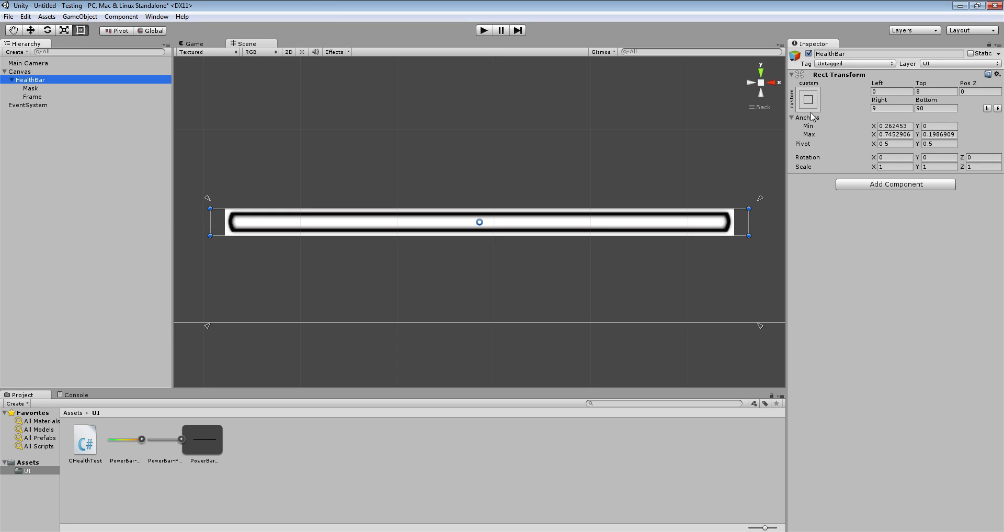
pyautogui.click(95, 98)
pyautogui.click(99, 89)
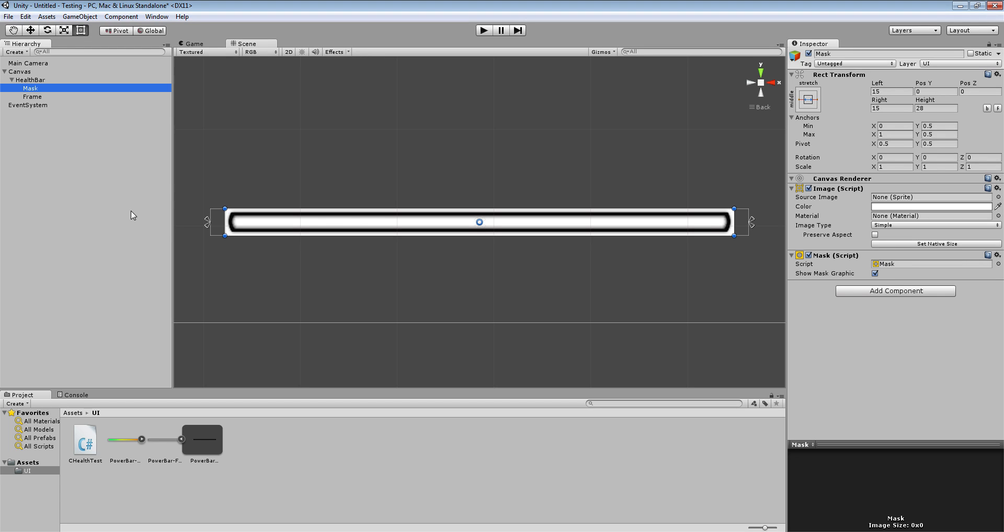
# Add another UI Image and make it a child of Mask.
pyautogui.click(79, 16)
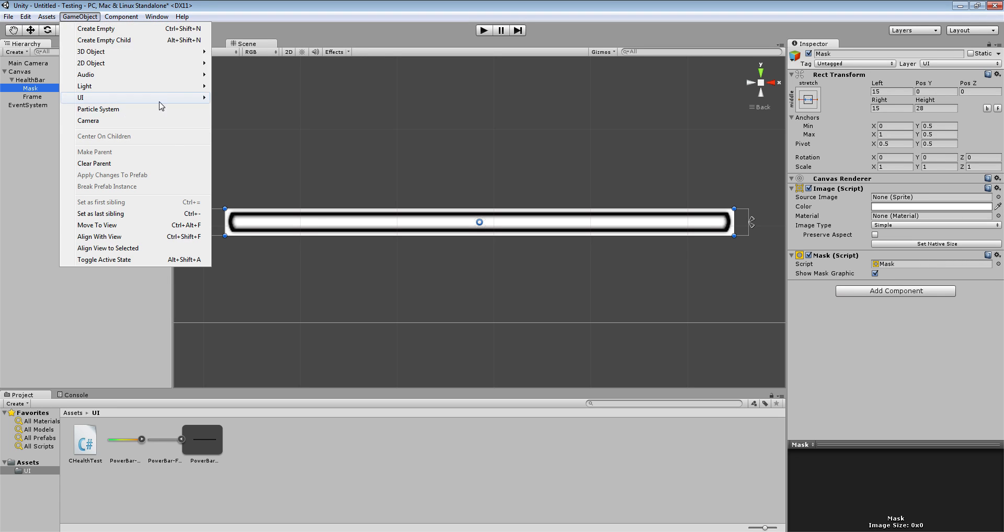
pyautogui.moveTo(157, 98)
pyautogui.click(245, 132)
pyautogui.moveTo(46, 109); pyautogui.dragTo(49, 88)
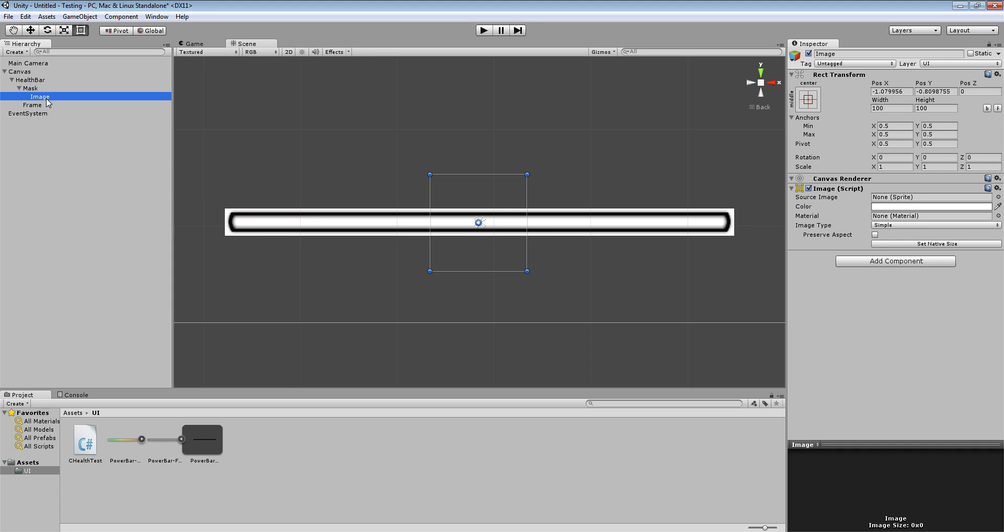
# Turn off Show Mask Graphic in Mask's Mask component.
pyautogui.click(321, 212)
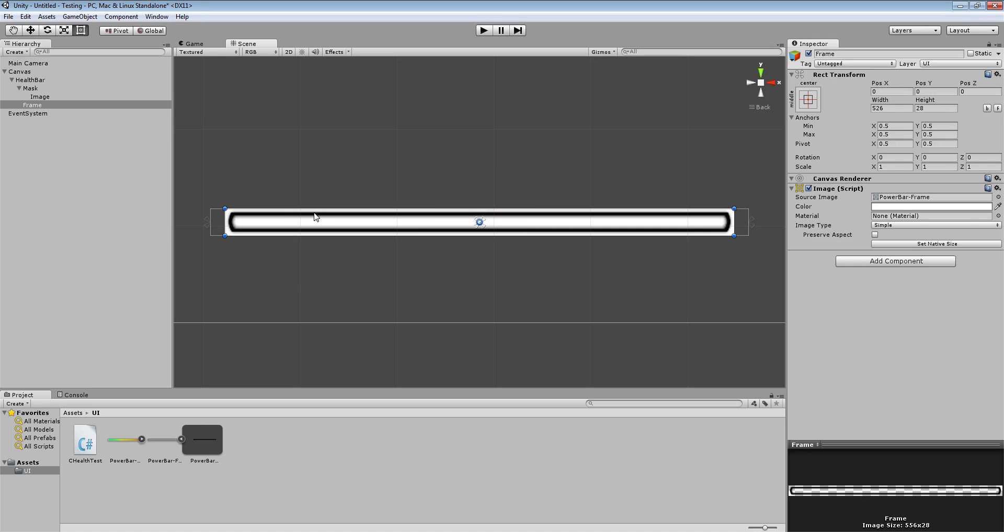
pyautogui.click(58, 90)
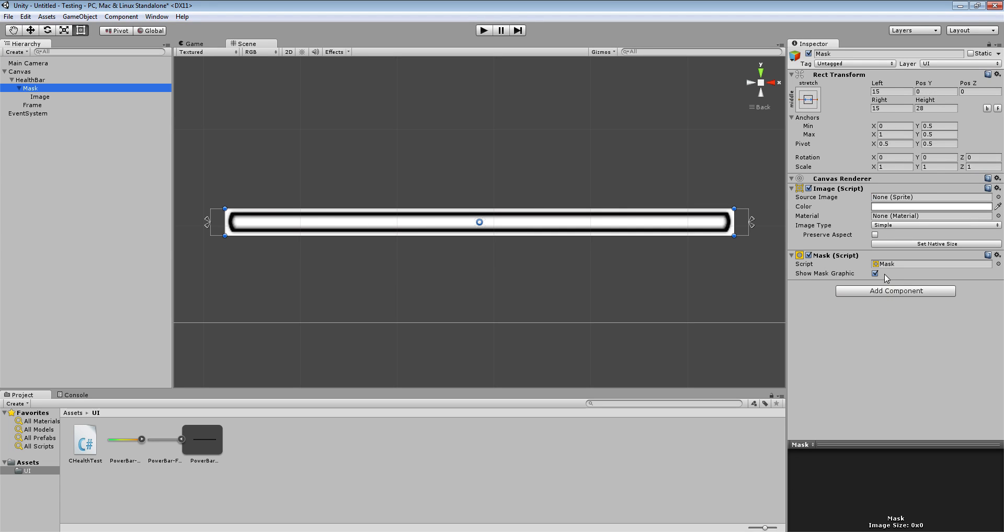
pyautogui.click(875, 274)
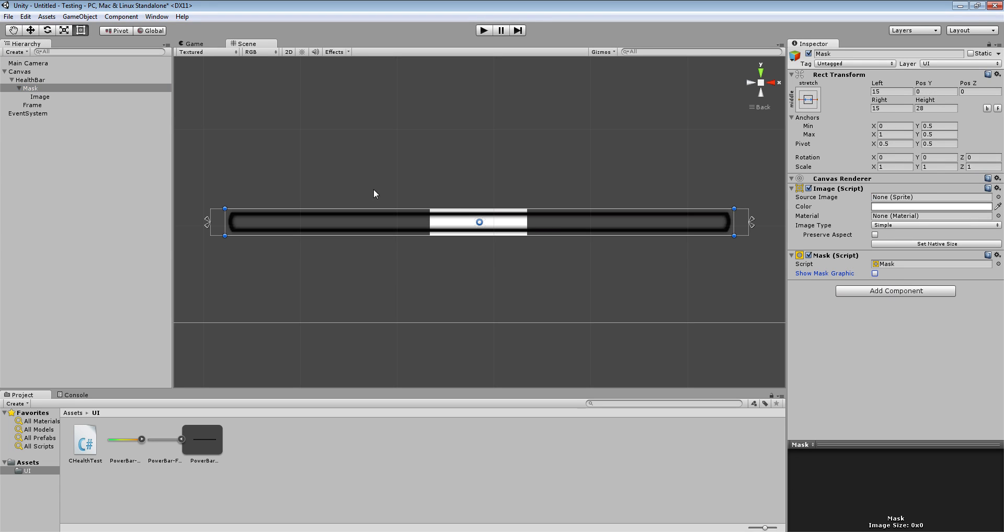
# Set the child Image's width to 526 and height to 28, its X position to 0, and clear its Y position.
pyautogui.click(52, 97)
pyautogui.moveTo(477, 203)
pyautogui.mouseDown()
pyautogui.moveTo(492, 186)
pyautogui.moveTo(403, 146)
pyautogui.moveTo(442, 238)
pyautogui.moveTo(646, 225)
pyautogui.moveTo(308, 224)
pyautogui.moveTo(474, 199)
pyautogui.mouseUp()
pyautogui.moveTo(903, 109); pyautogui.dragTo(829, 105)
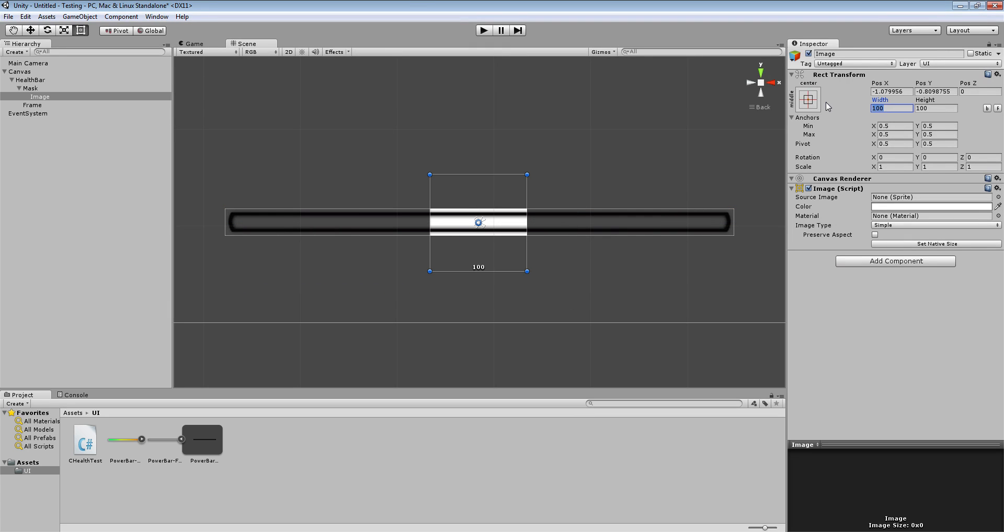
pyautogui.write('526')
pyautogui.press('Tab')
pyautogui.write('28')
pyautogui.click(916, 91)
pyautogui.hotkey('shift', 'Tab')
pyautogui.write('0')
pyautogui.press('Tab')
pyautogui.press('BackSpace')
# Try narrowing Mask from its right edge and assigning PowerBar-Color as its source image, undoing each change.
pyautogui.click(35, 91)
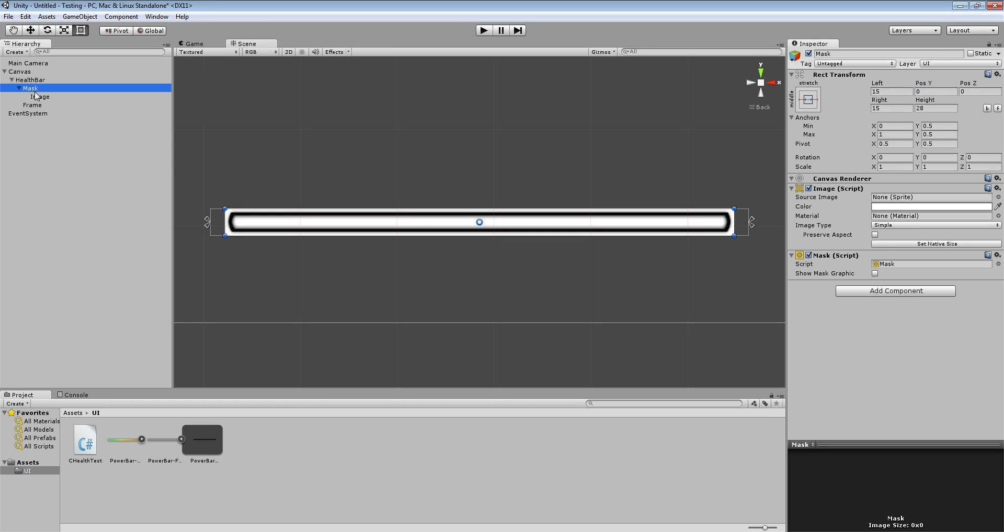
pyautogui.moveTo(735, 221); pyautogui.dragTo(511, 227)
pyautogui.hotkey('ctrl', 'z')
pyautogui.moveTo(126, 440); pyautogui.dragTo(914, 201)
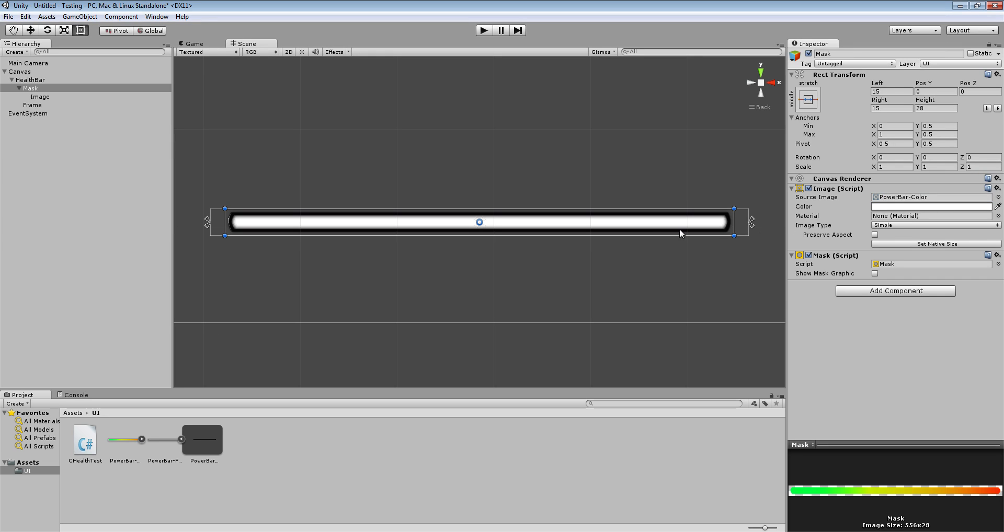
pyautogui.hotkey('ctrl', 'z')
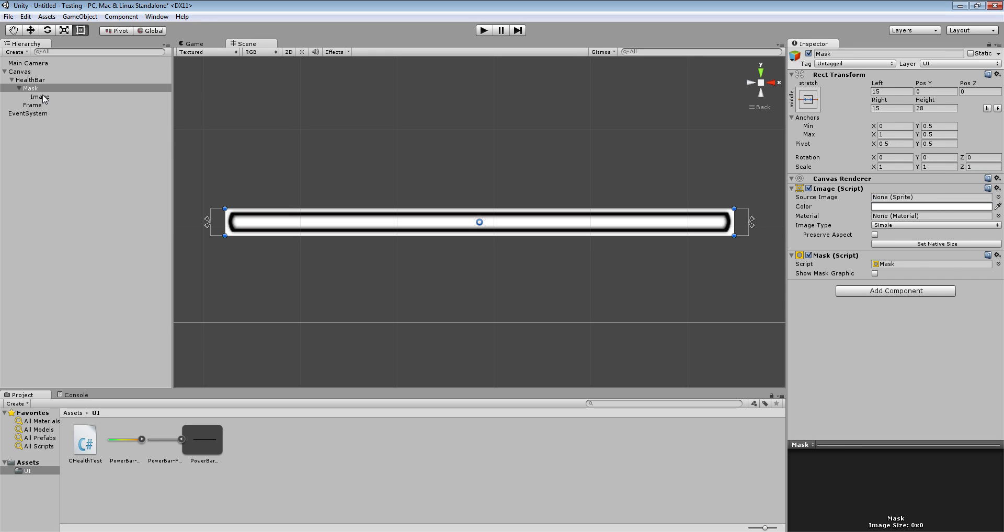
# Assign PowerBar-Color as the source image of both the child Image and Mask.
pyautogui.click(40, 96)
pyautogui.moveTo(131, 442); pyautogui.dragTo(915, 202)
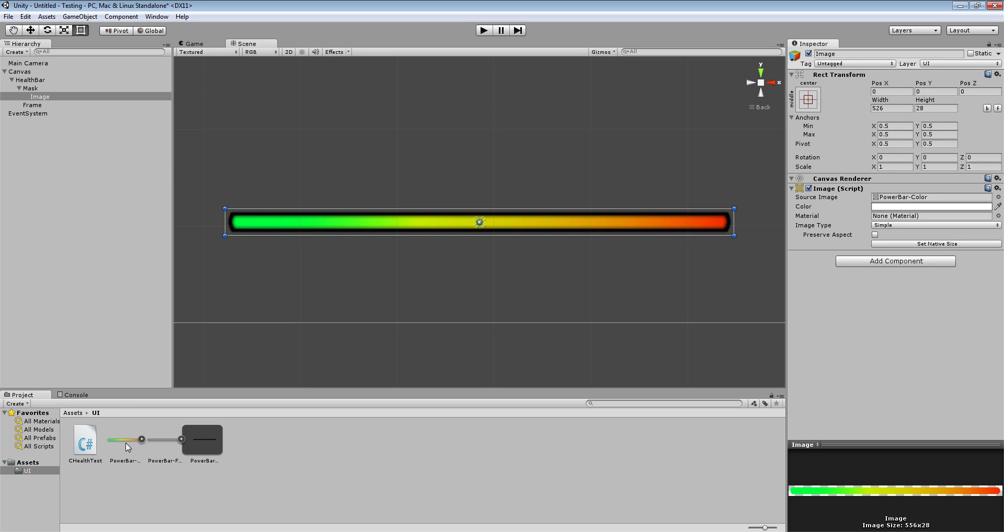
pyautogui.click(41, 89)
pyautogui.moveTo(126, 444); pyautogui.dragTo(891, 206)
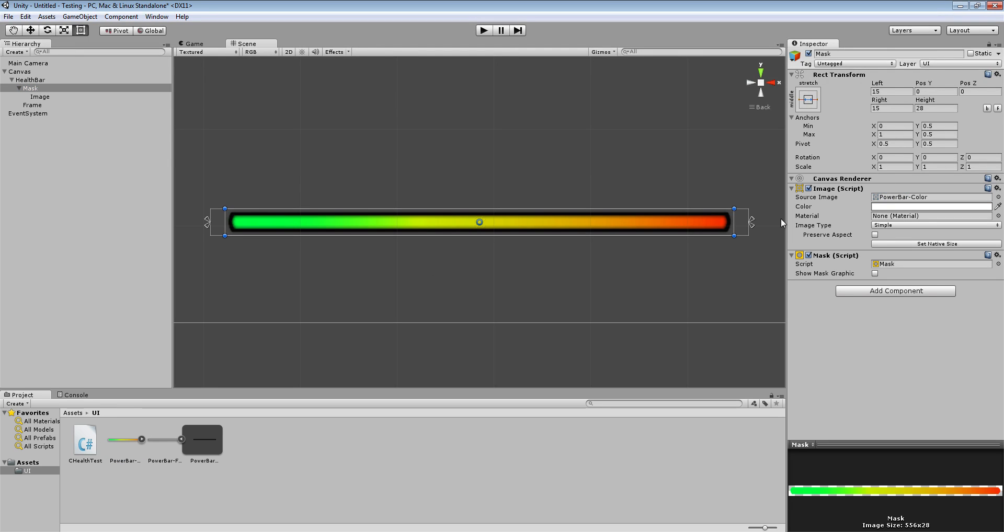
# Try moving Mask's right edge inward and outward to test how the colour bar responds, and undo the resizes.
pyautogui.moveTo(734, 222); pyautogui.dragTo(677, 223)
pyautogui.hotkey('ctrl', 'z')
pyautogui.moveTo(734, 226); pyautogui.dragTo(791, 238)
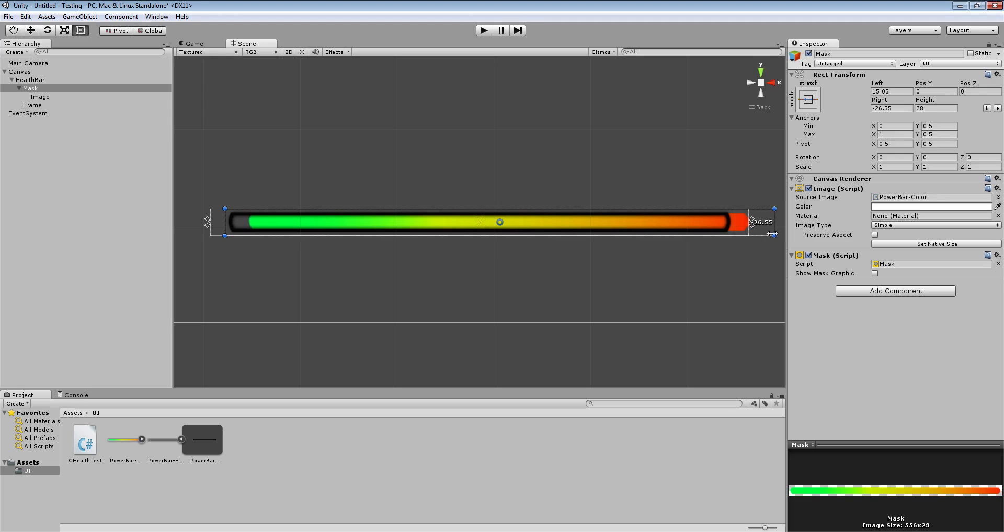
pyautogui.hotkey('ctrl', 'z')
pyautogui.hotkey('ctrl', 'z')
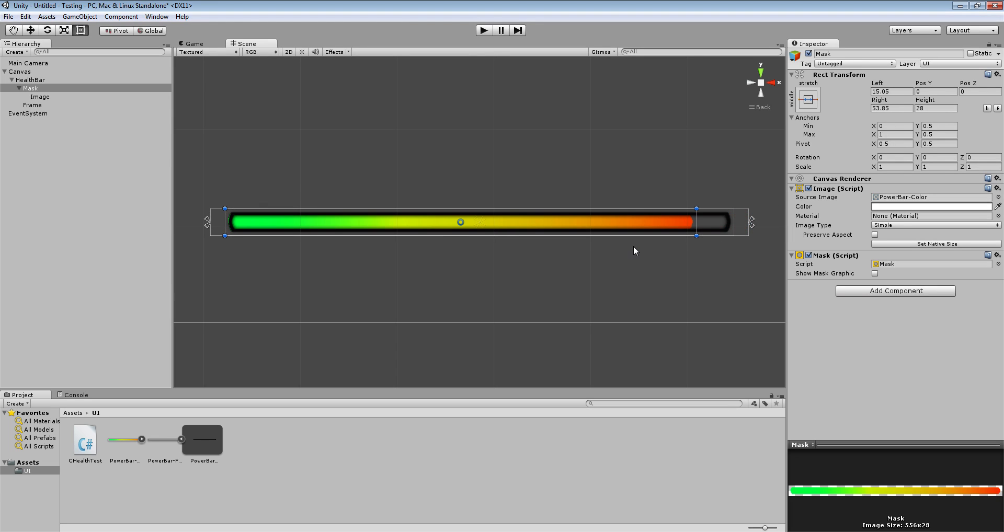
pyautogui.hotkey('ctrl', 'z')
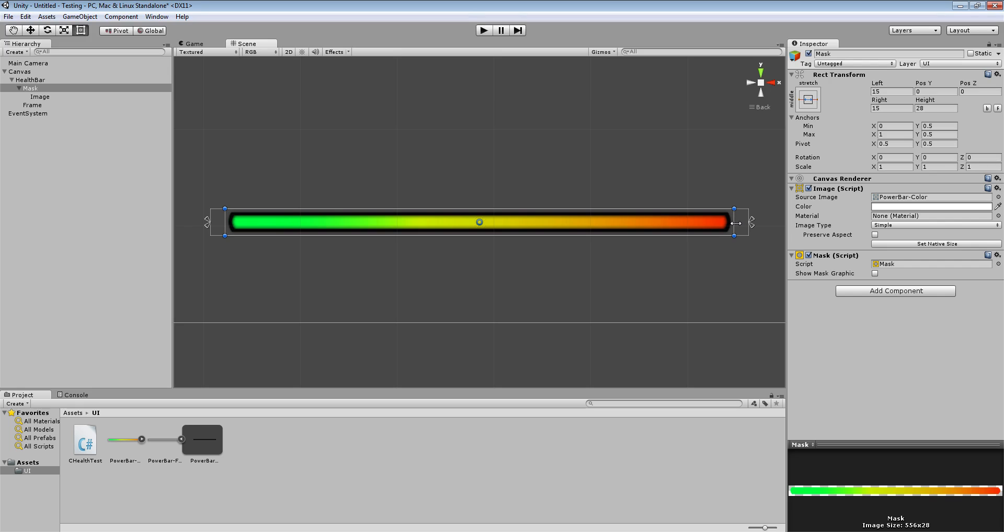
pyautogui.moveTo(735, 223)
pyautogui.mouseDown()
pyautogui.moveTo(400, 243)
pyautogui.moveTo(734, 233)
pyautogui.mouseUp()
# Anchor the child Image to Mask with the middle-left anchor preset.
pyautogui.click(47, 98)
pyautogui.click(808, 100)
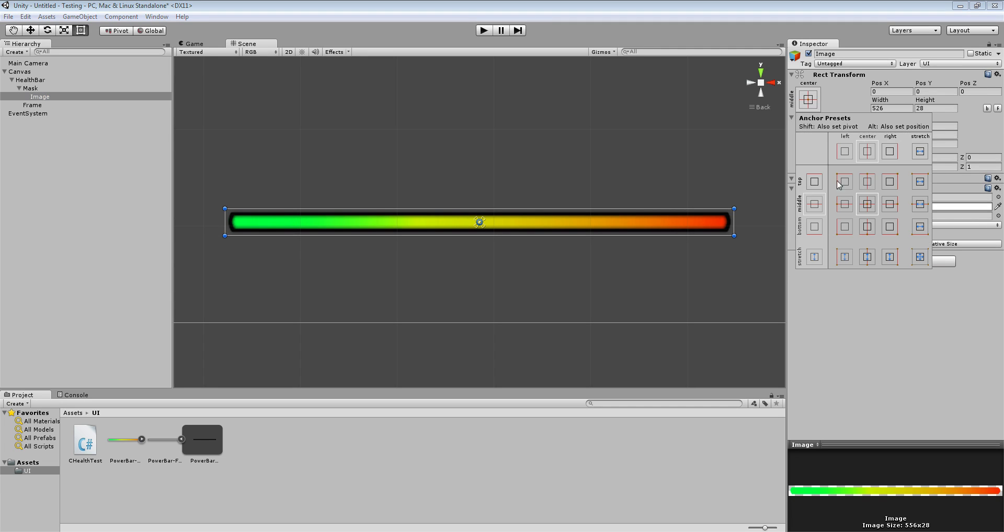
pyautogui.click(845, 205)
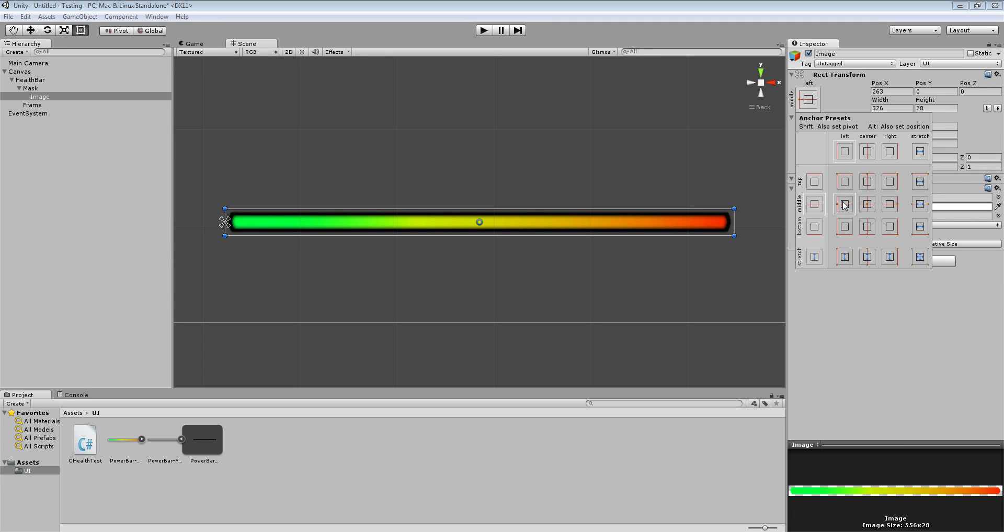
# Try narrowing the child Image from its right edge and undo the resize.
pyautogui.click(736, 220)
pyautogui.moveTo(734, 222)
pyautogui.mouseDown()
pyautogui.moveTo(244, 229)
pyautogui.moveTo(724, 223)
pyautogui.mouseUp()
pyautogui.hotkey('ctrl', 'z')
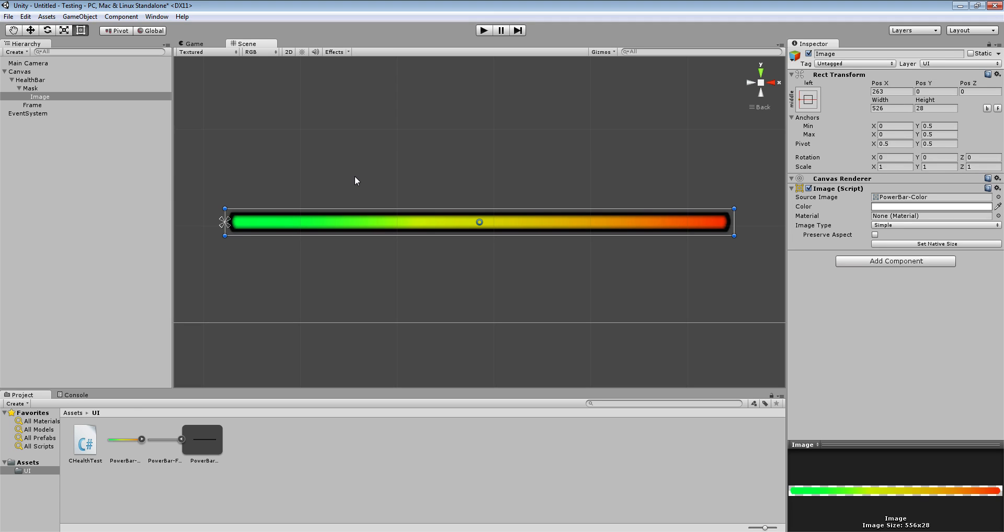
# Add a Scrollbar component to the HealthBar object.
pyautogui.click(108, 87)
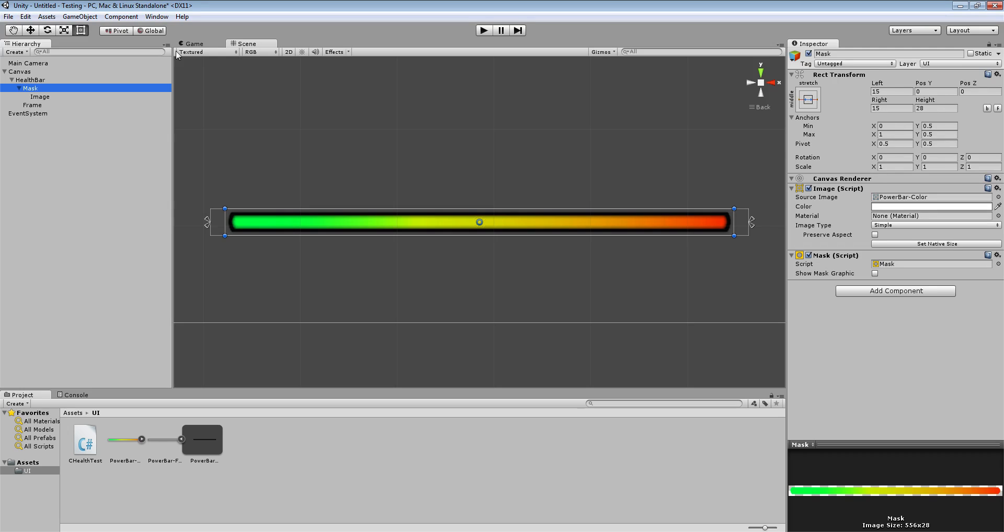
pyautogui.click(46, 80)
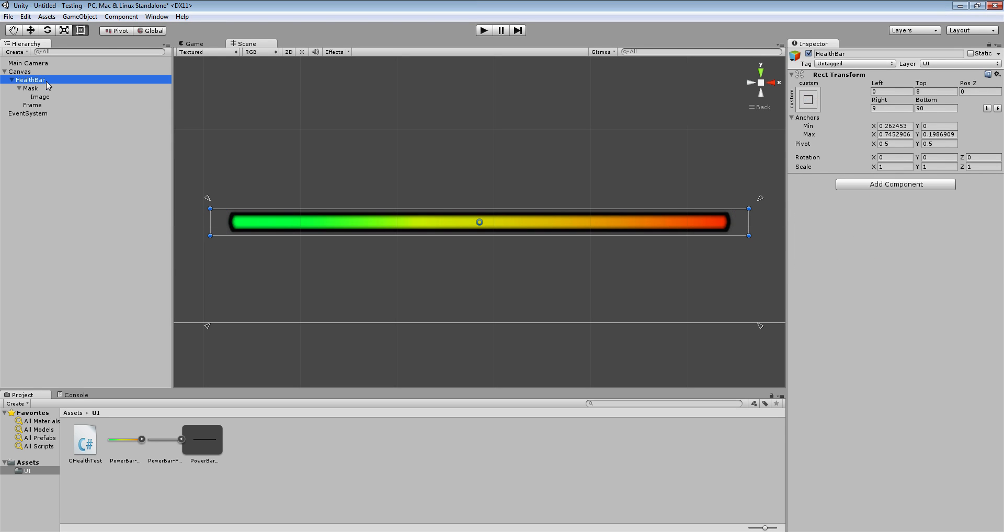
pyautogui.click(894, 185)
pyautogui.write('scroll')
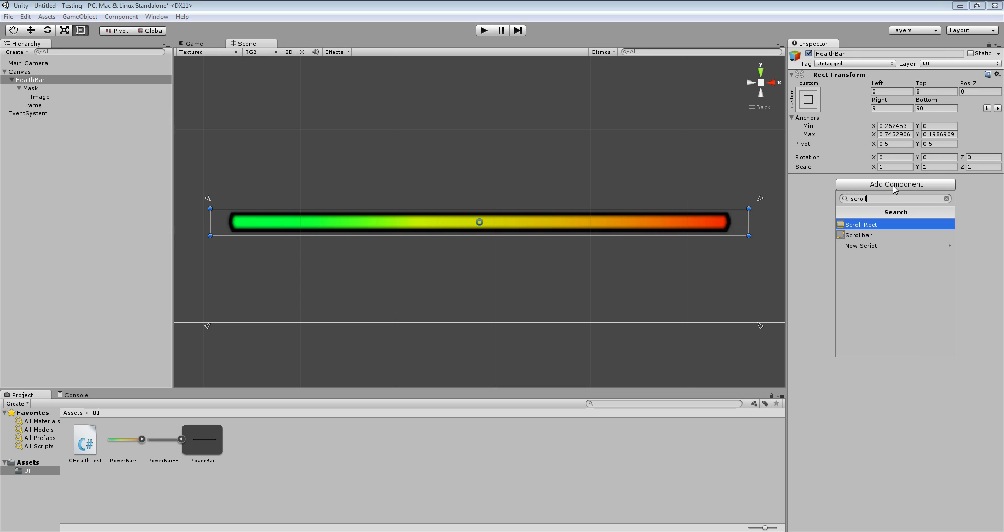
pyautogui.click(860, 235)
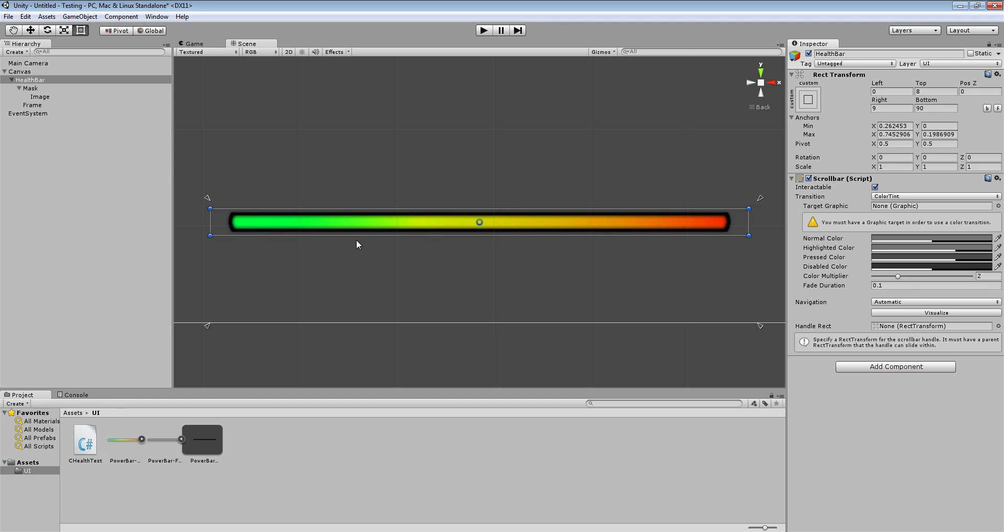
# Assign Mask as the Scrollbar's handle rect, then adjust its value to 0 and its size to 0.985.
pyautogui.doubleClick(40, 97)
pyautogui.click(40, 89)
pyautogui.click(41, 81)
pyautogui.moveTo(41, 89)
pyautogui.mouseDown()
pyautogui.moveTo(694, 251)
pyautogui.moveTo(908, 332)
pyautogui.mouseUp()
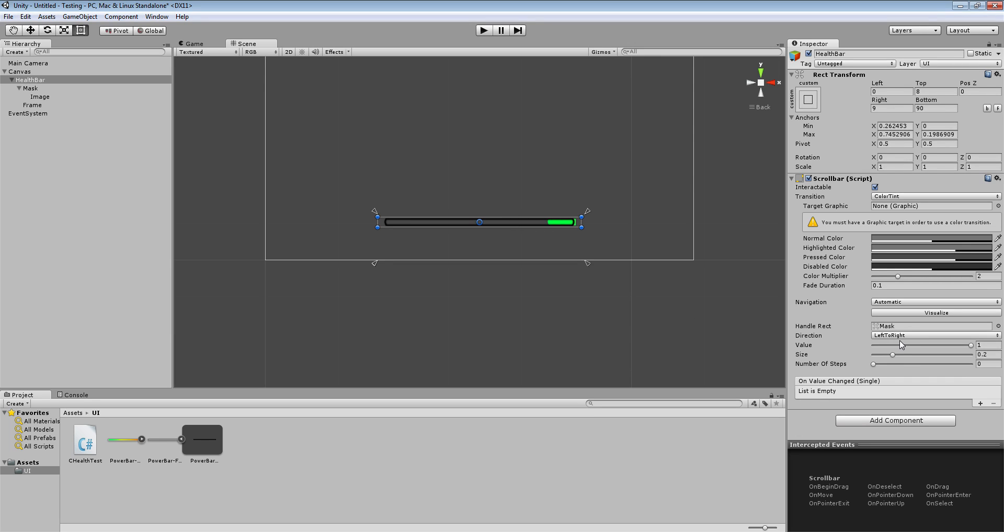
pyautogui.moveTo(923, 347)
pyautogui.mouseDown()
pyautogui.moveTo(859, 351)
pyautogui.moveTo(931, 358)
pyautogui.moveTo(999, 337)
pyautogui.moveTo(858, 354)
pyautogui.moveTo(986, 358)
pyautogui.moveTo(902, 361)
pyautogui.moveTo(879, 374)
pyautogui.moveTo(970, 363)
pyautogui.mouseUp()
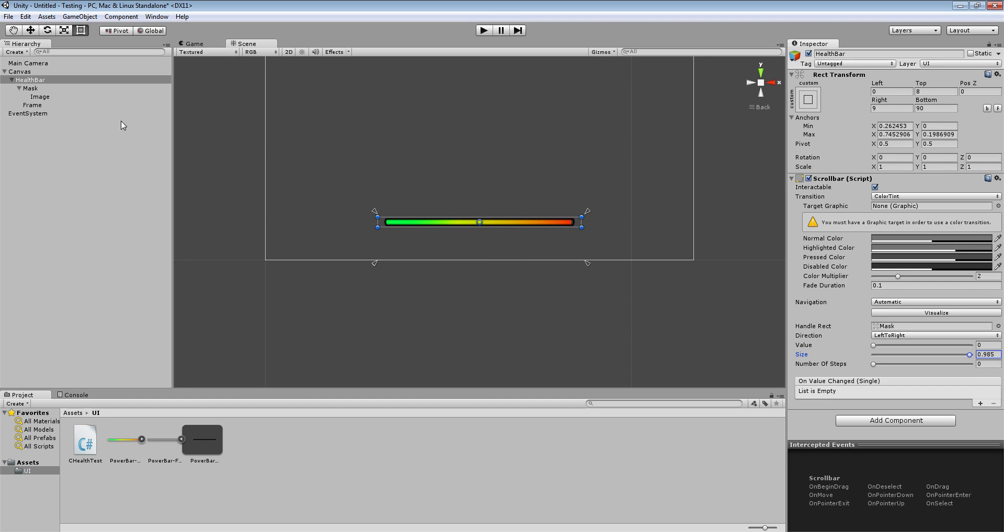
# Move HealthBar's anchors inward to a minimum X of 0.2778547 and maximum Y of 0.183, undoing the attempted shift of the right anchors.
pyautogui.click(120, 81)
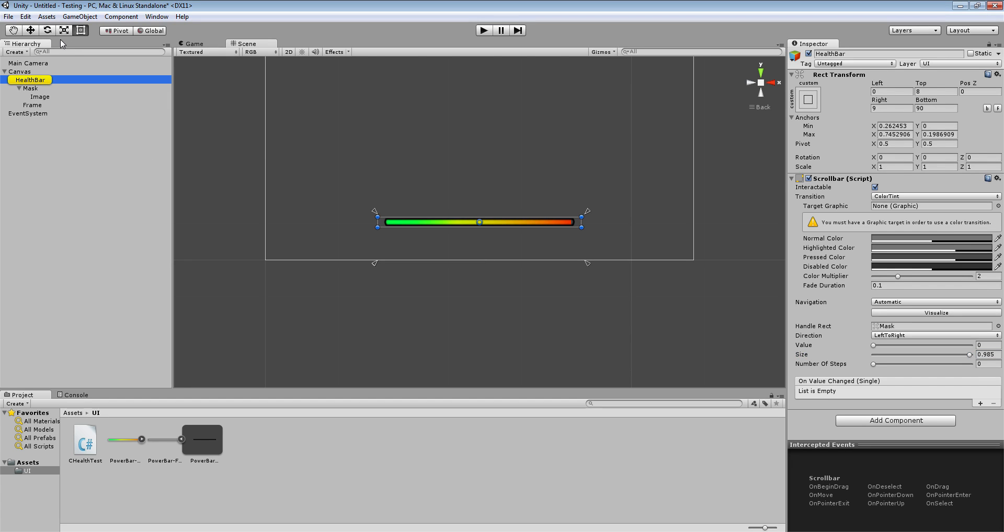
pyautogui.press('f')
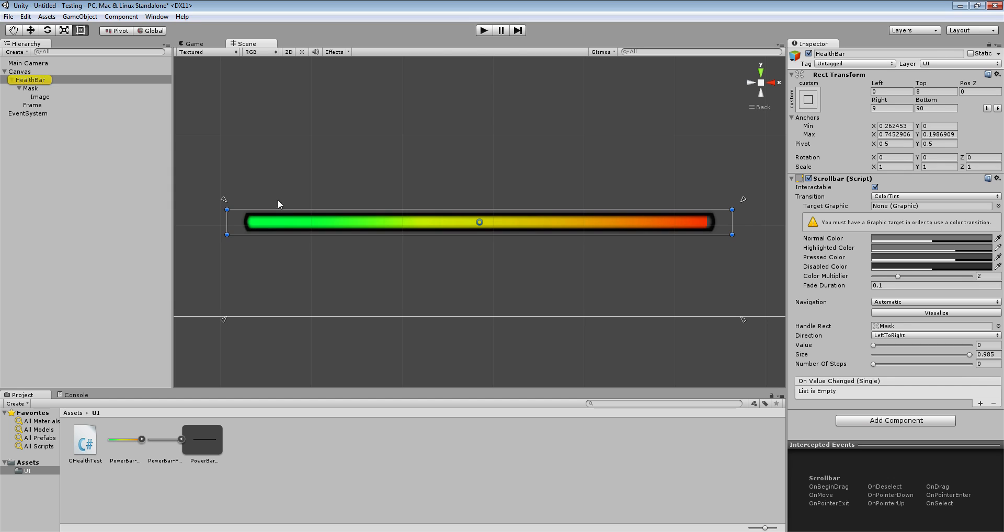
pyautogui.click(231, 198)
pyautogui.click(51, 106)
pyautogui.click(36, 89)
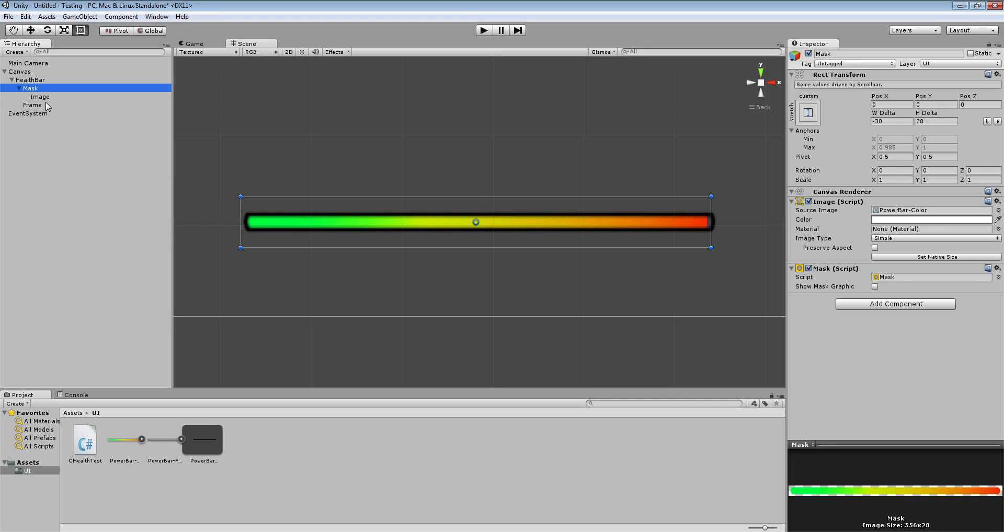
pyautogui.click(37, 81)
pyautogui.moveTo(227, 199)
pyautogui.mouseDown()
pyautogui.moveTo(243, 200)
pyautogui.moveTo(240, 208)
pyautogui.mouseUp()
pyautogui.moveTo(744, 210)
pyautogui.mouseDown()
pyautogui.moveTo(721, 210)
pyautogui.moveTo(731, 216)
pyautogui.mouseUp()
pyautogui.hotkey('ctrl', 'z')
pyautogui.hotkey('ctrl', 'z')
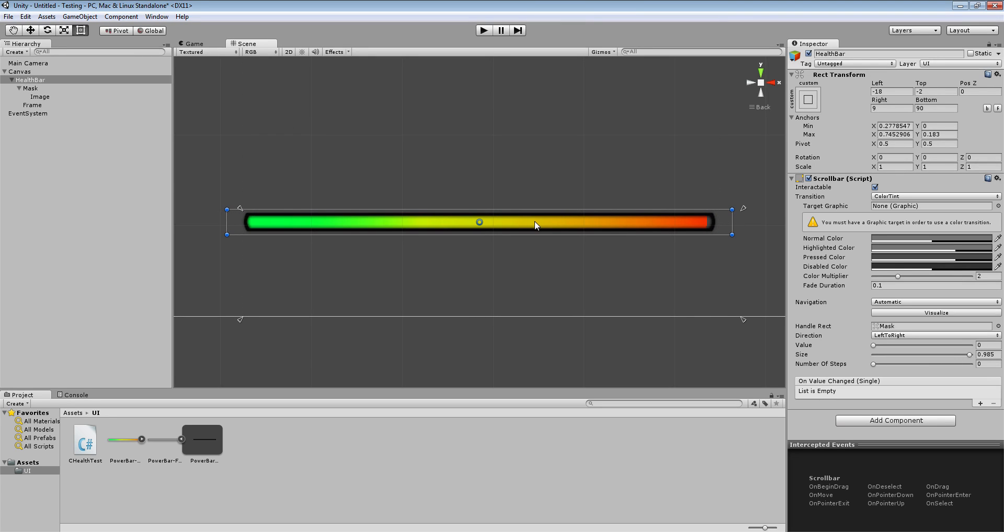
# Set the size of HealthBar's Scrollbar to 1.
pyautogui.click(31, 88)
pyautogui.click(45, 80)
pyautogui.moveTo(970, 355); pyautogui.dragTo(981, 355)
# Move Mask and Frame out of HealthBar so they sit directly under Canvas.
pyautogui.click(31, 88)
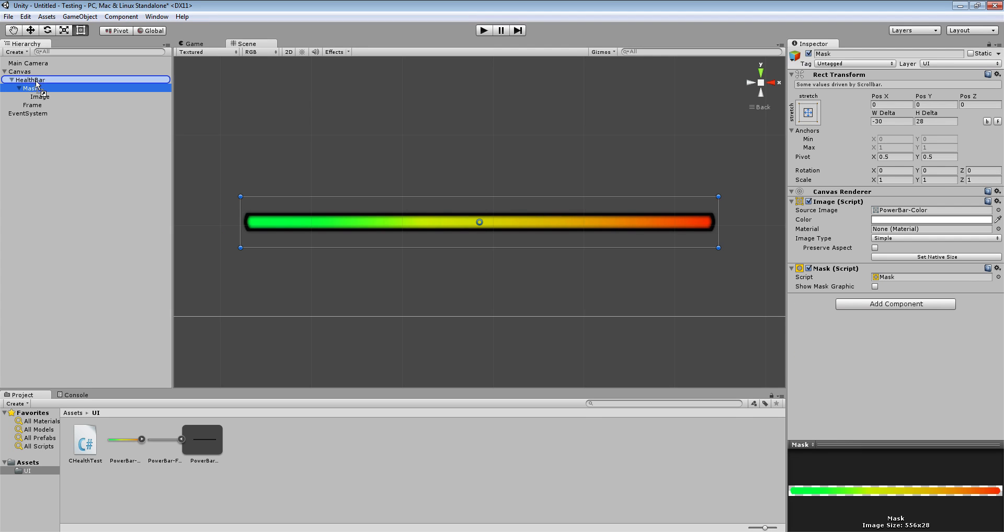
pyautogui.click(45, 80)
pyautogui.moveTo(33, 88); pyautogui.dragTo(32, 76)
pyautogui.click(41, 105)
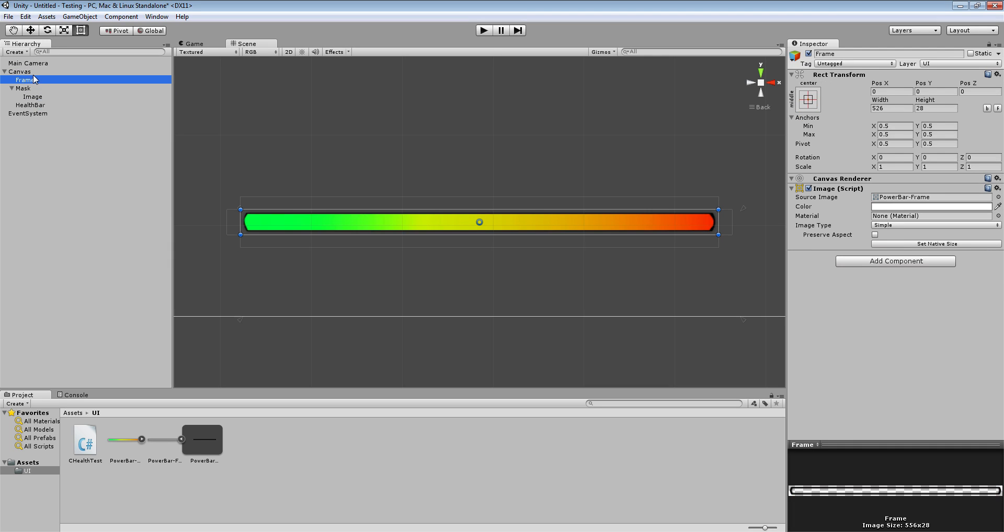
# Narrow HealthBar from both ends to fit the bar, with a left offset of about 0 and a right offset of about 27.4.
pyautogui.click(31, 105)
pyautogui.moveTo(730, 222); pyautogui.dragTo(715, 226)
pyautogui.moveTo(227, 223); pyautogui.dragTo(245, 226)
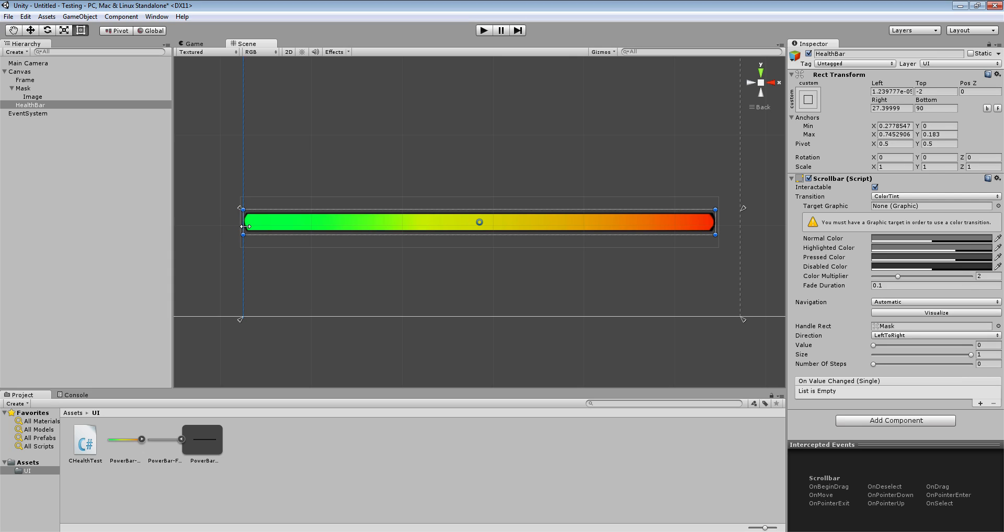
pyautogui.moveTo(716, 228); pyautogui.dragTo(717, 228)
# Move Mask and Frame back under HealthBar and test the Scrollbar's size, leaving it at 1.
pyautogui.click(52, 89)
pyautogui.moveTo(31, 81)
pyautogui.mouseDown()
pyautogui.moveTo(44, 109)
pyautogui.moveTo(43, 86)
pyautogui.mouseUp()
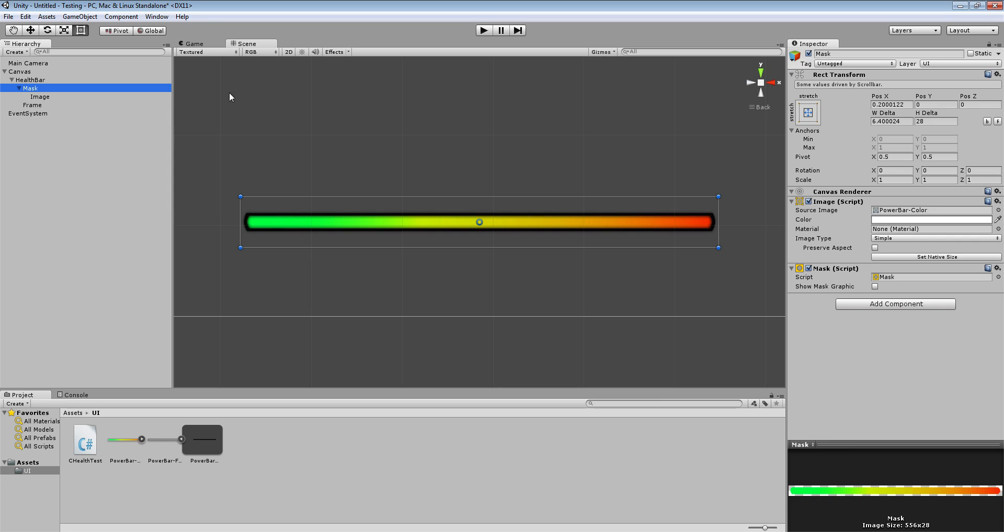
pyautogui.click(44, 81)
pyautogui.moveTo(966, 355)
pyautogui.mouseDown()
pyautogui.moveTo(858, 346)
pyautogui.moveTo(990, 341)
pyautogui.moveTo(849, 334)
pyautogui.moveTo(968, 340)
pyautogui.mouseUp()
pyautogui.scroll(-3, 443, 164)
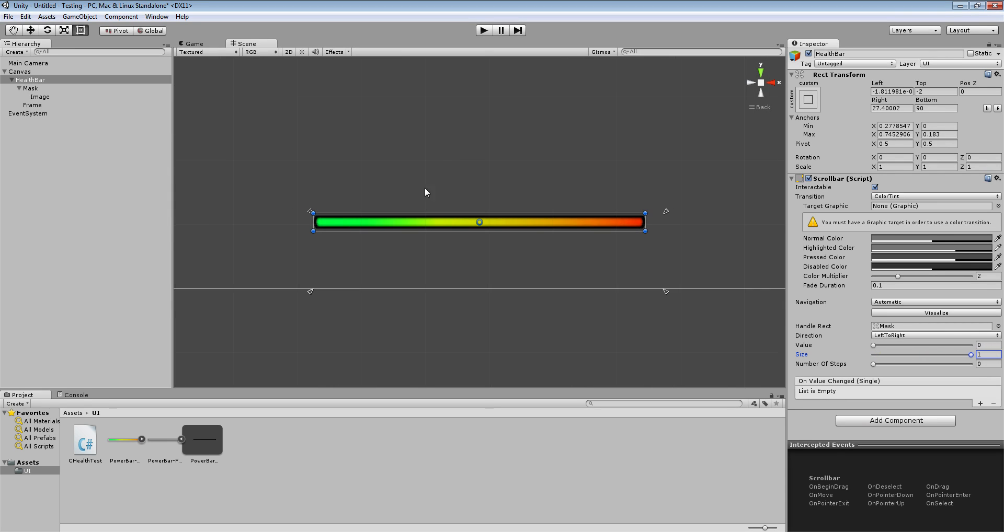
# Delete the existing CHealthTest script from the UI folder.
pyautogui.click(81, 448)
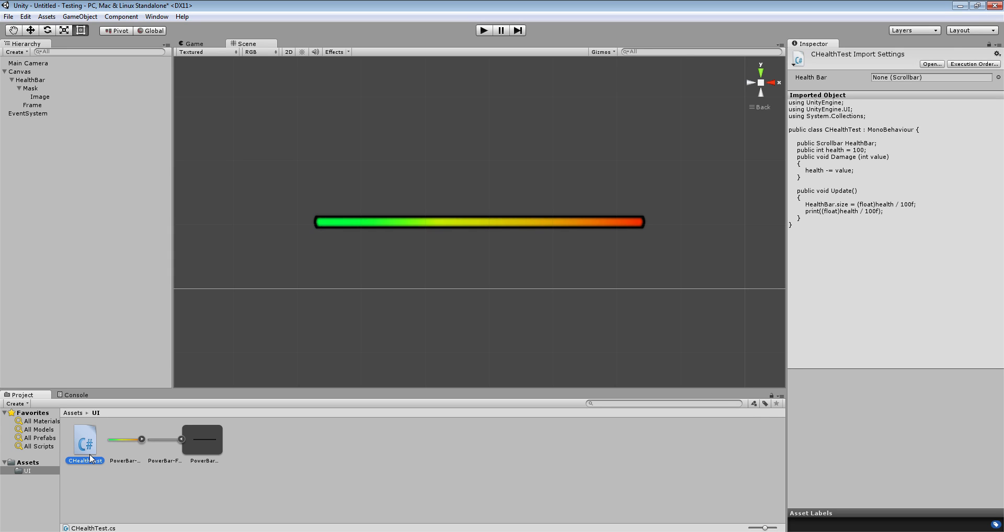
pyautogui.press('Delete')
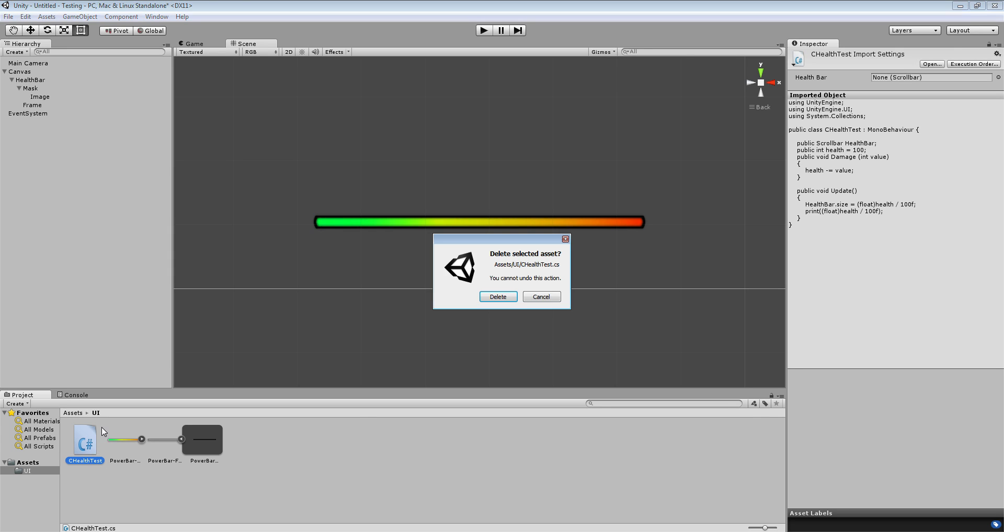
pyautogui.click(498, 297)
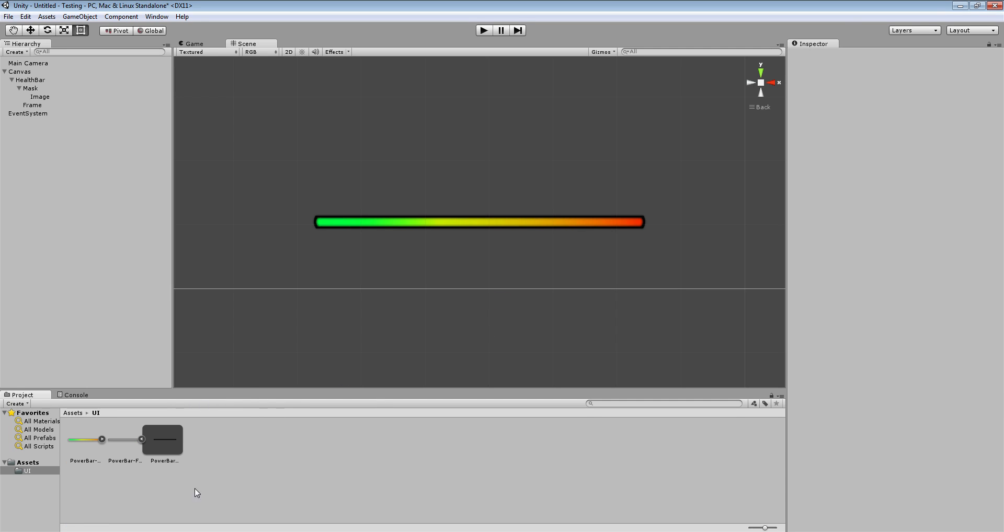
# Create a new C# script named CHealthTest in the UI folder and open it for editing.
pyautogui.rightClick(239, 500)
pyautogui.moveTo(293, 327)
pyautogui.click(417, 358)
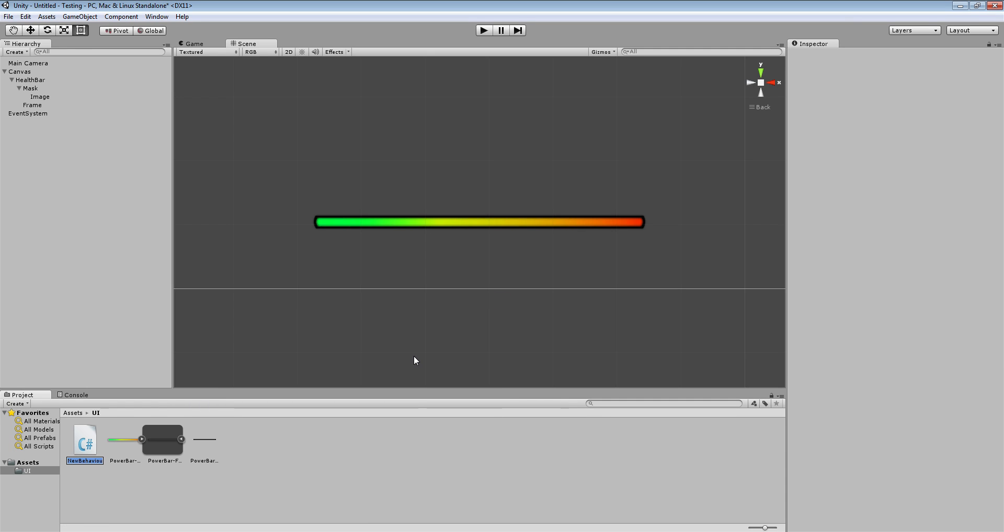
pyautogui.write('CHealthTest')
pyautogui.press('Return')
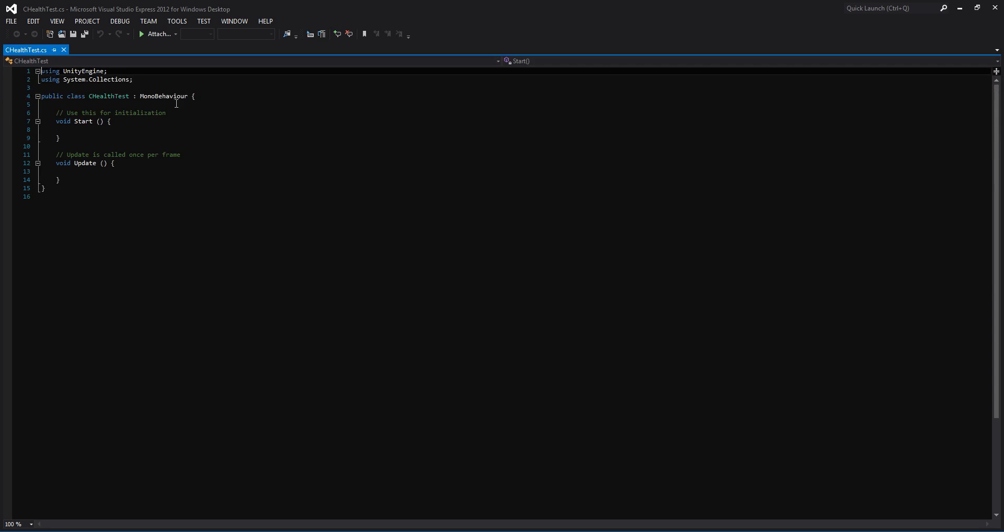
# Remove the Start method and the template comments from the class, and begin a public declaration above Update.
pyautogui.moveTo(112, 179); pyautogui.dragTo(105, 104)
pyautogui.moveTo(202, 155); pyautogui.dragTo(200, 106)
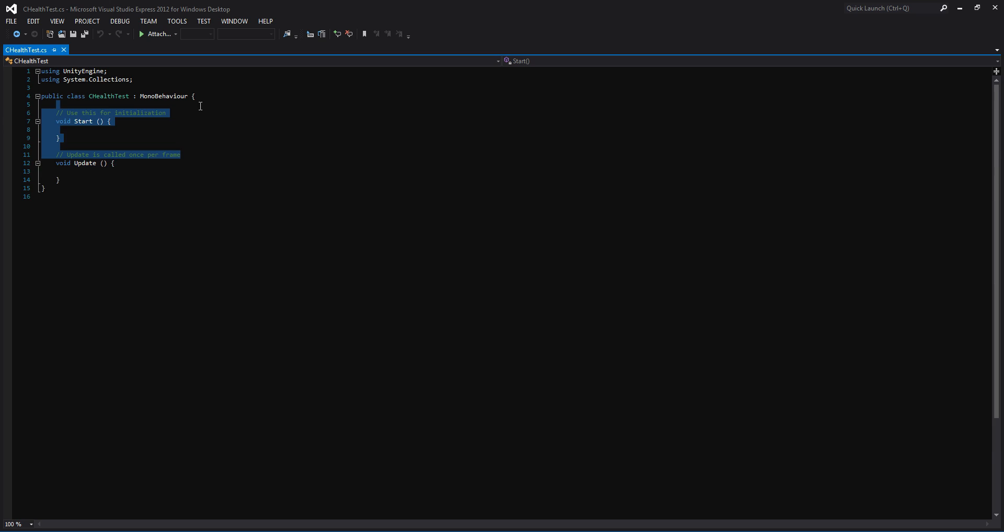
pyautogui.press('BackSpace')
pyautogui.press('Return')
pyautogui.write('public')
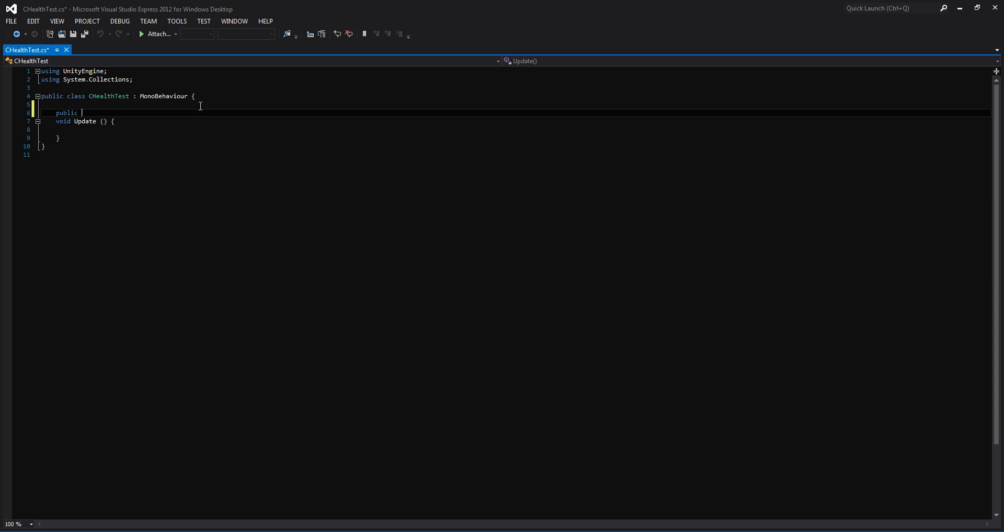
# Add the directive "using UnityEngine.UI;" below the UnityEngine one and save the script.
pyautogui.click(129, 72)
pyautogui.press('Return')
pyautogui.write('using UnityEngine.UI;')
pyautogui.hotkey('ctrl', 's')
# Enter ScrollBar as the type of the public declaration and save the script.
pyautogui.click(110, 122)
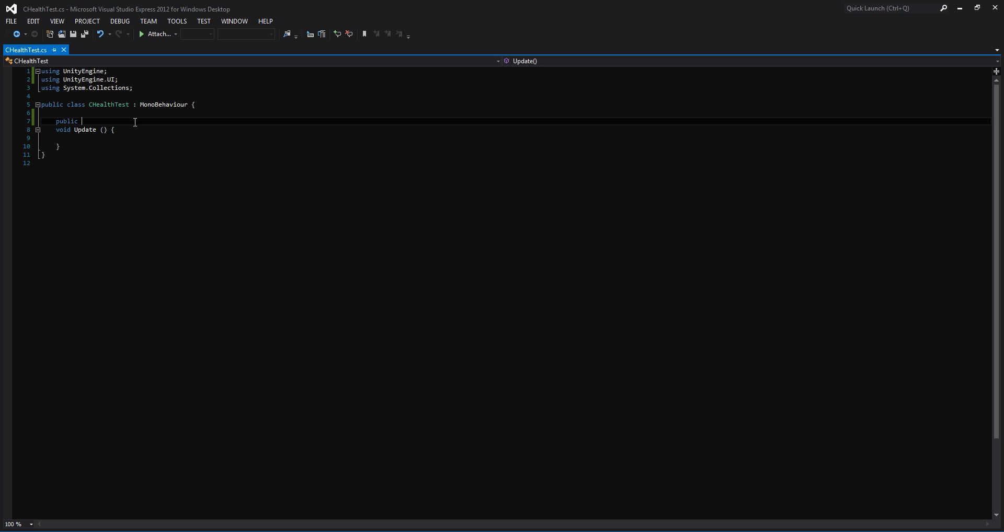
pyautogui.write('ScrollBar')
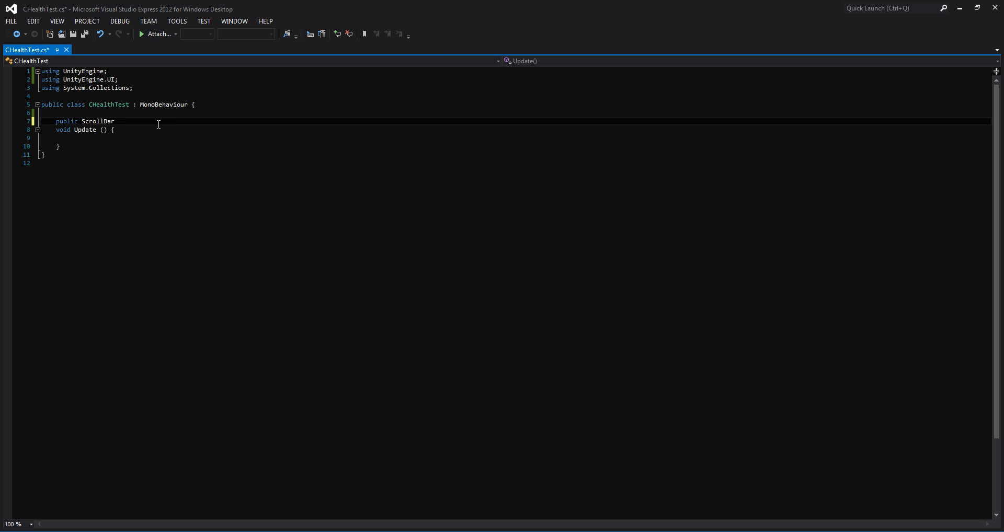
pyautogui.hotkey('ctrl', 's')
# Switch to the Testing-csharp solution window, reload the modified files and normalize the script's line endings to Windows (CR LF).
pyautogui.click(995, 5)
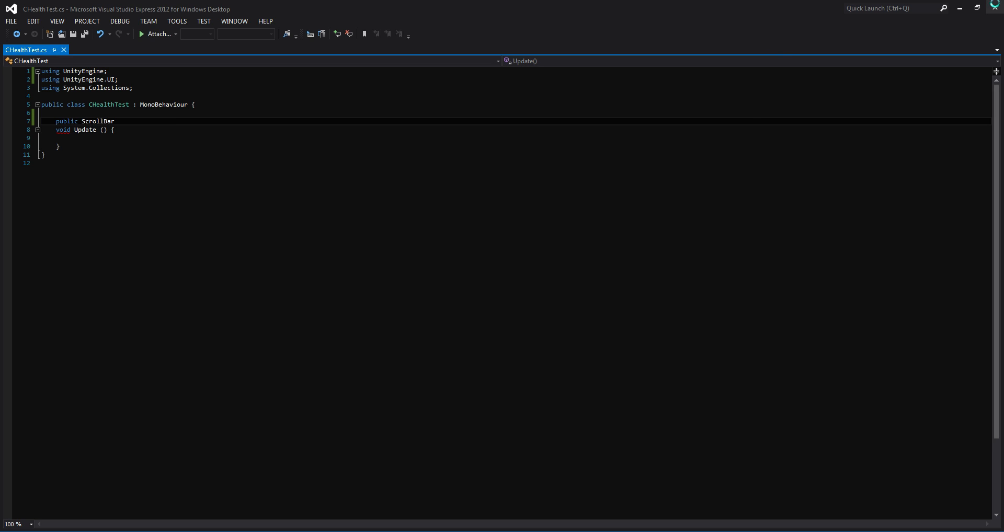
pyautogui.hotkey('alt', 'Tab')
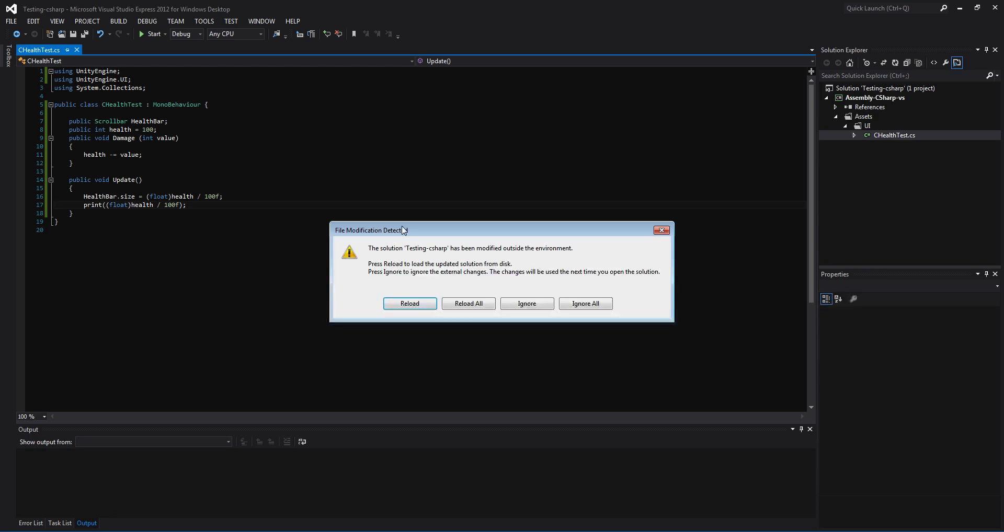
pyautogui.click(416, 303)
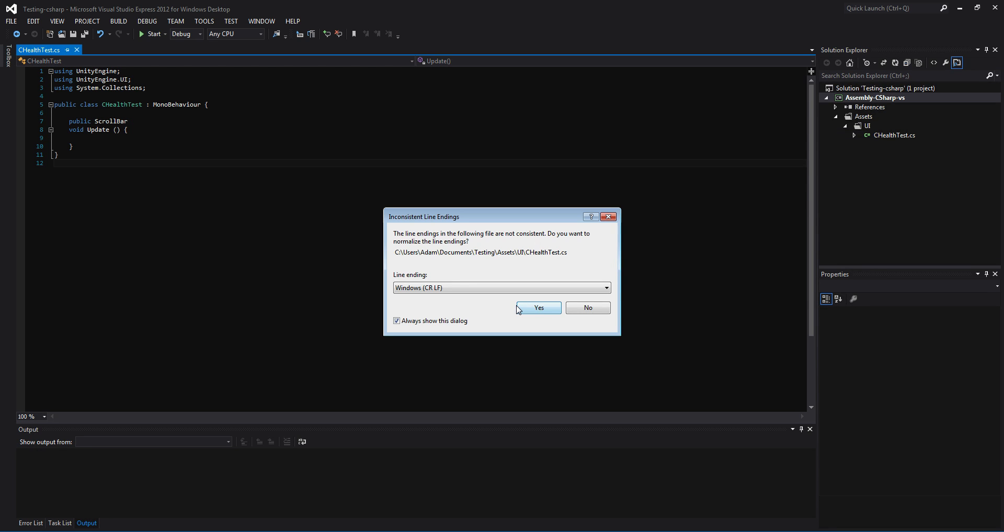
pyautogui.click(544, 308)
# Correct the declaration to "public Scrollbar HealthBar;" and save the script.
pyautogui.click(158, 122)
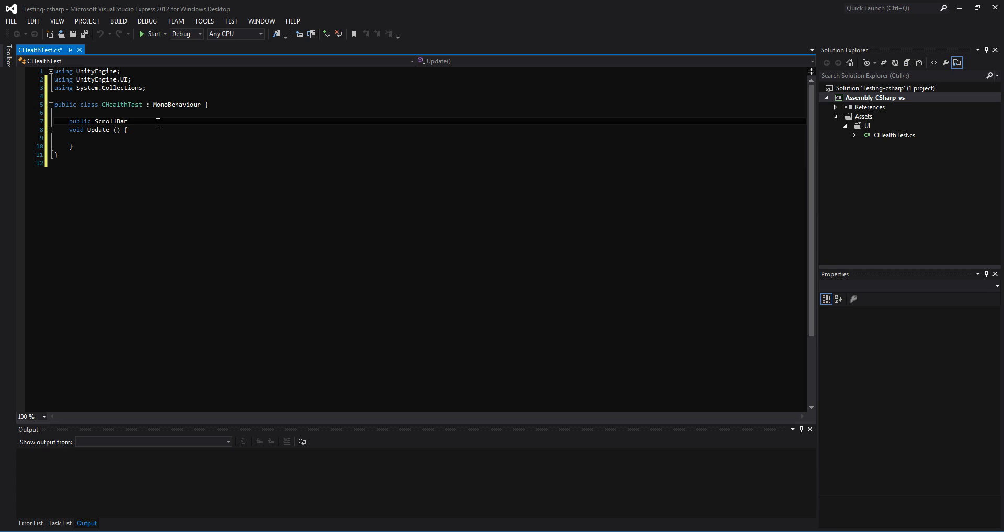
pyautogui.press('BackSpace')
pyautogui.press('BackSpace')
pyautogui.press('BackSpace')
pyautogui.press('BackSpace')
pyautogui.press('BackSpace')
pyautogui.press('BackSpace')
pyautogui.press('BackSpace')
pyautogui.press('BackSpace')
pyautogui.press('BackSpace')
pyautogui.write('crollbar HealthBar;')
pyautogui.hotkey('ctrl', 's')
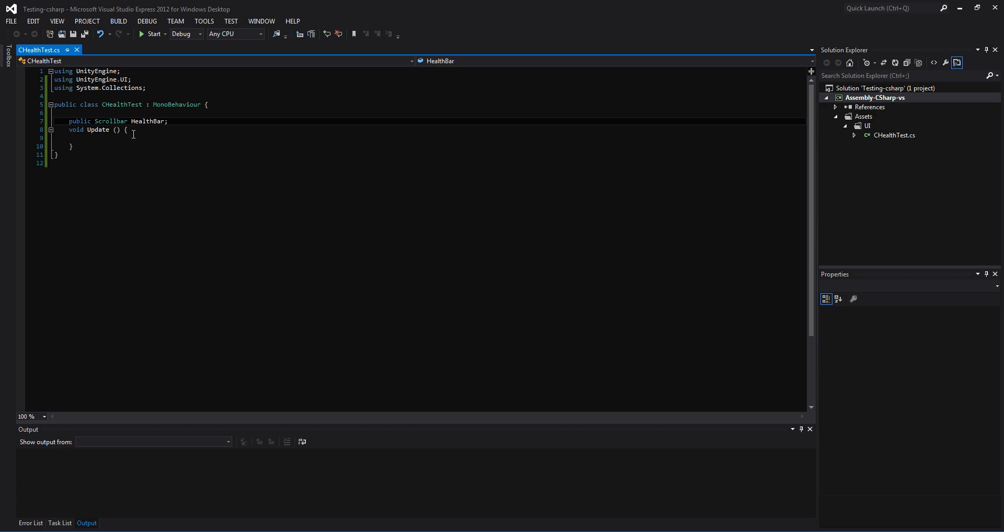
# Declare "public float Health = 100;" below the HealthBar field and save the script.
pyautogui.press('Return')
pyautogui.write('public')
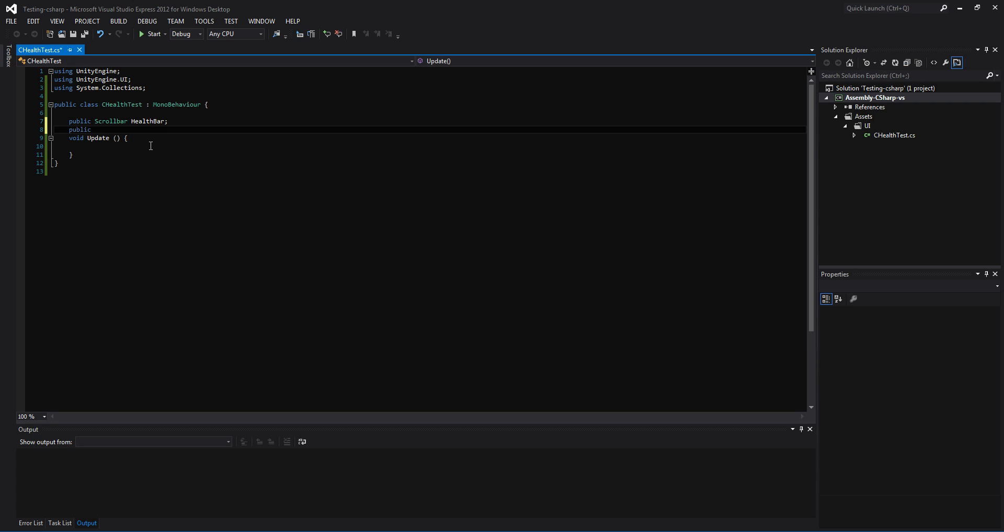
pyautogui.write(' float Health;')
pyautogui.hotkey('ctrl', 's')
pyautogui.press('BackSpace')
pyautogui.write('= 100;')
pyautogui.hotkey('ctrl', 's')
pyautogui.press('Return')
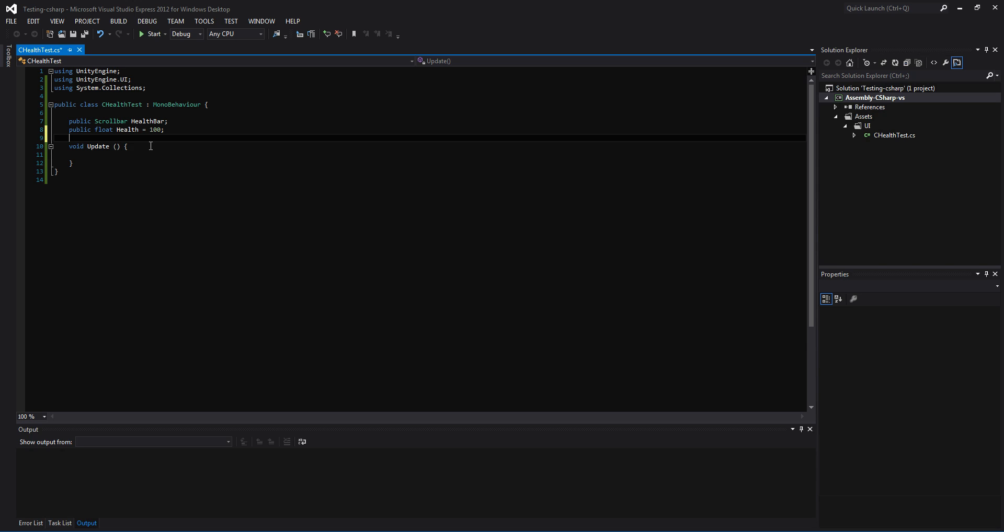
pyautogui.hotkey('ctrl', 's')
# Add an empty method "public void Damage(float value)" above Update and save the script.
pyautogui.press('Down')
pyautogui.press('Down')
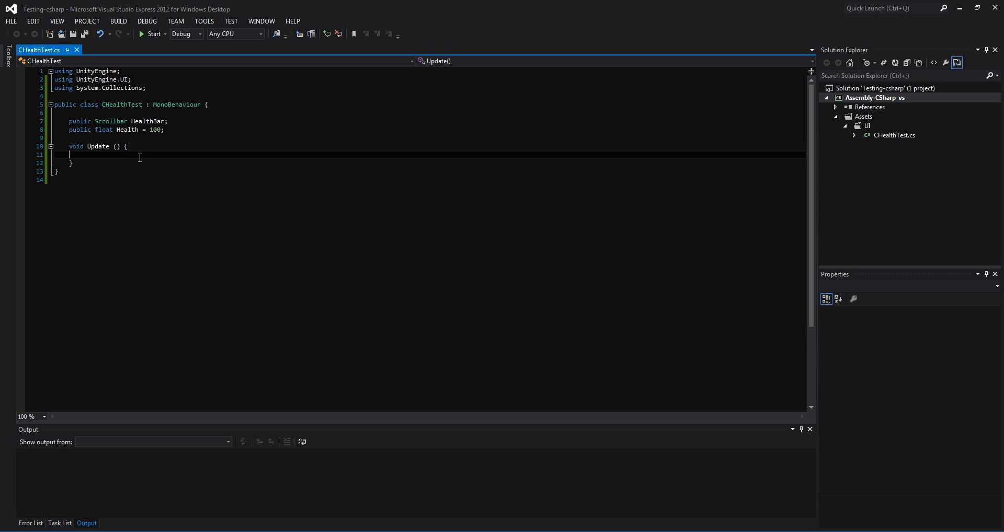
pyautogui.press('Up')
pyautogui.press('Return')
pyautogui.press('Up')
pyautogui.write('public void Damage(')
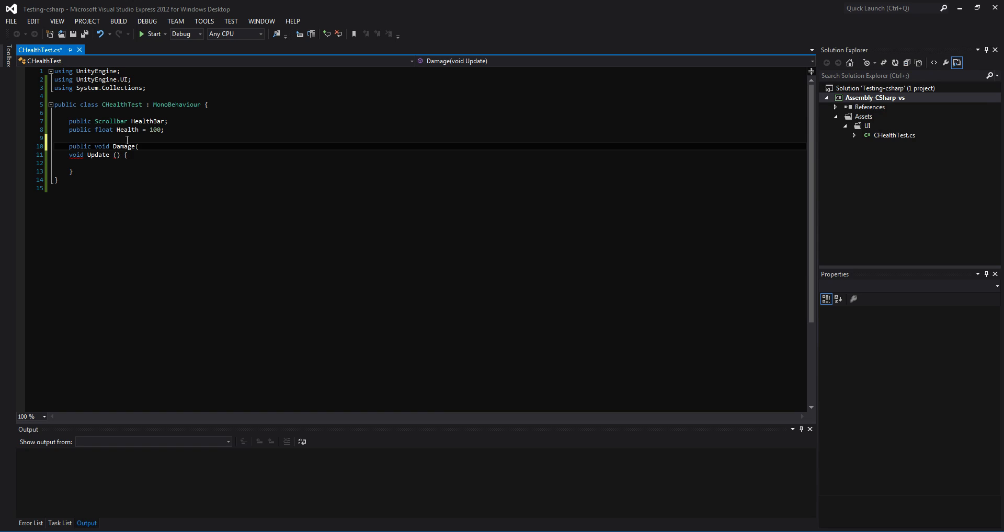
pyautogui.write('float value)')
pyautogui.press('Return')
pyautogui.write('{')
pyautogui.press('Return')
pyautogui.press('Return')
pyautogui.write('}')
pyautogui.hotkey('ctrl', 's')
# Write "Health -= value;" in the body of the Damage method, followed by an empty line.
pyautogui.press('Up')
pyautogui.write('Health')
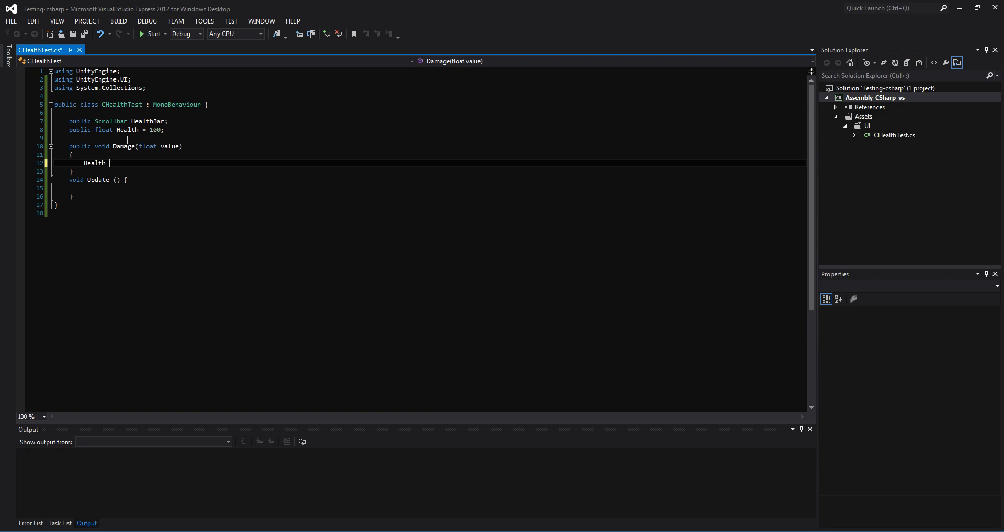
pyautogui.press('BackSpace')
pyautogui.write('-= value;')
pyautogui.press('Return')
# Delete the Update method, save the script and place the cursor on the empty line inside Damage.
pyautogui.moveTo(76, 205); pyautogui.dragTo(93, 182)
pyautogui.press('Delete')
pyautogui.hotkey('ctrl', 's')
pyautogui.click(103, 172)
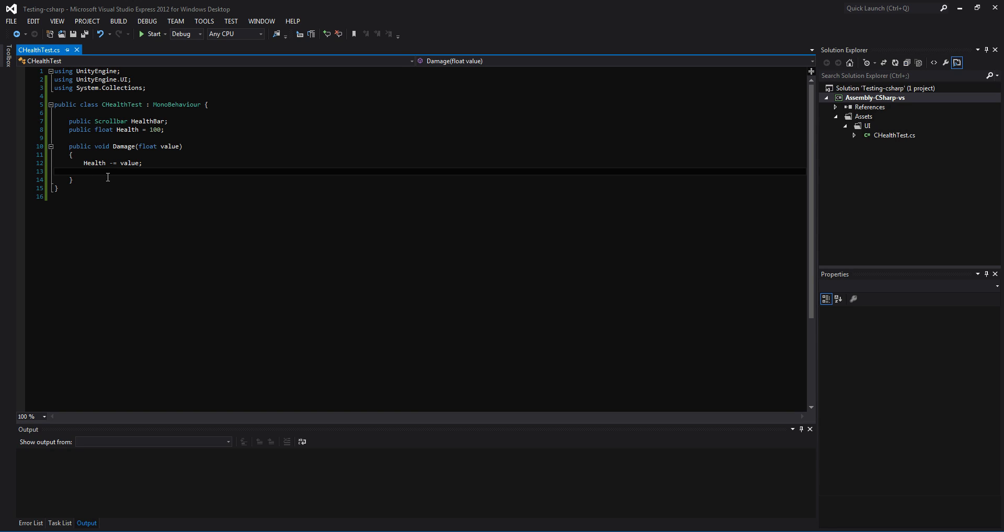
# Write "HealthBar.size = Health / 100f;" below the Health subtraction in Damage, save the script and switch to Unity.
pyautogui.write('HealthBar.Size = Health/100f;')
pyautogui.hotkey('ctrl', 's')
pyautogui.hotkey('alt', 'Tab')
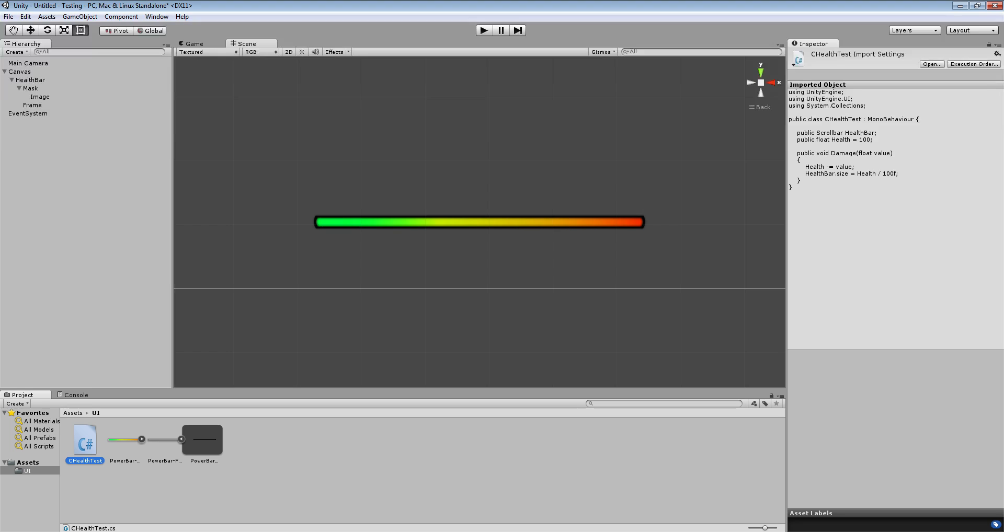
# Add a UI Button to the Canvas and move it above the health bar to about Pos X -0.16, Pos Y 0.
pyautogui.click(80, 16)
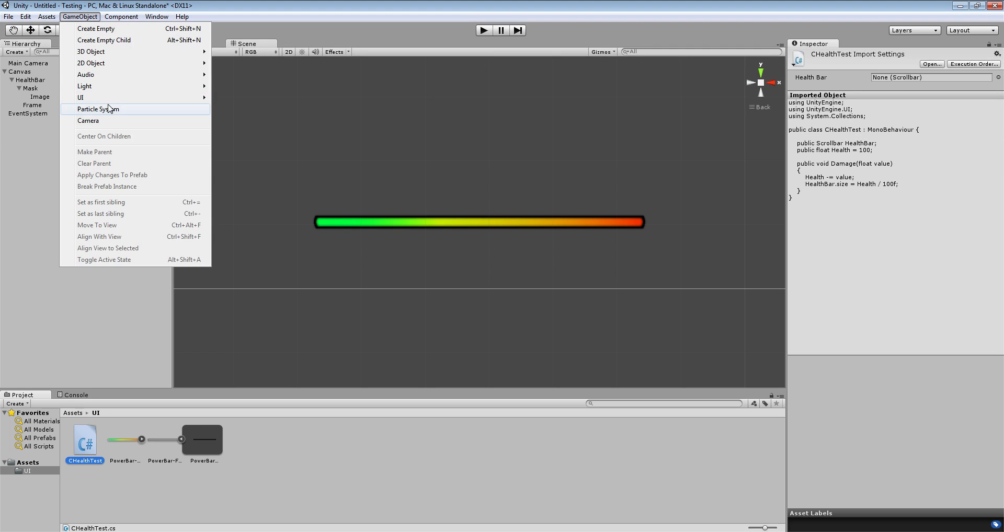
pyautogui.moveTo(119, 99)
pyautogui.click(246, 109)
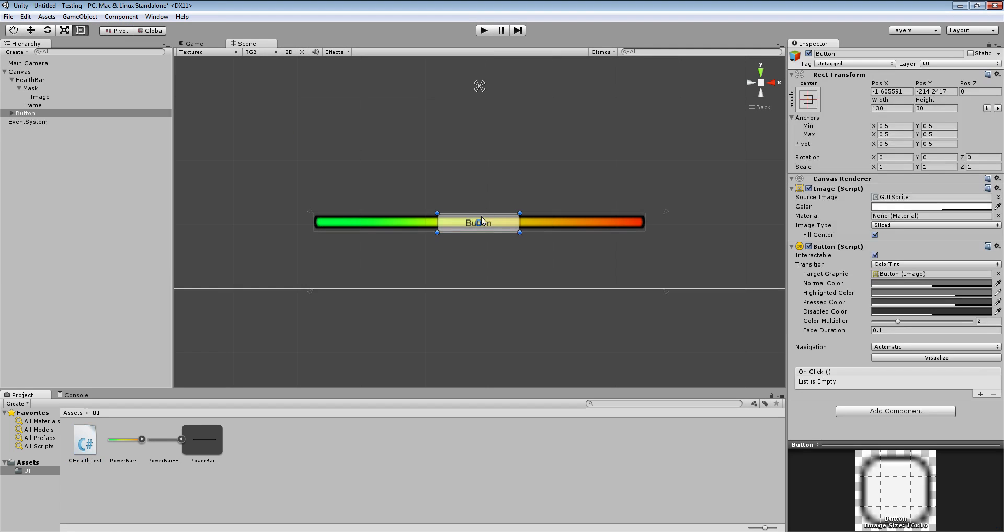
pyautogui.moveTo(491, 206); pyautogui.dragTo(492, 83)
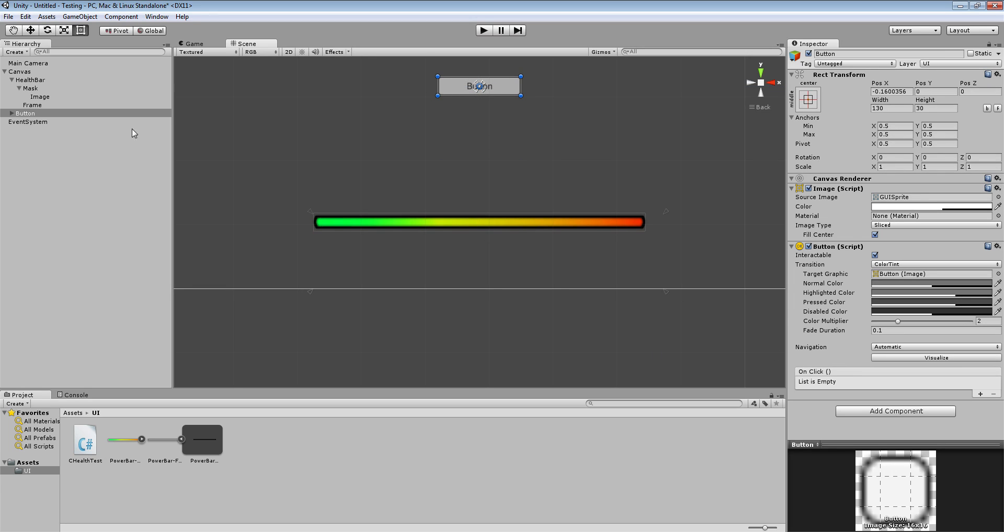
# Change the label text of the new button to "Damage" and reselect the Button object.
pyautogui.click(12, 113)
pyautogui.click(30, 121)
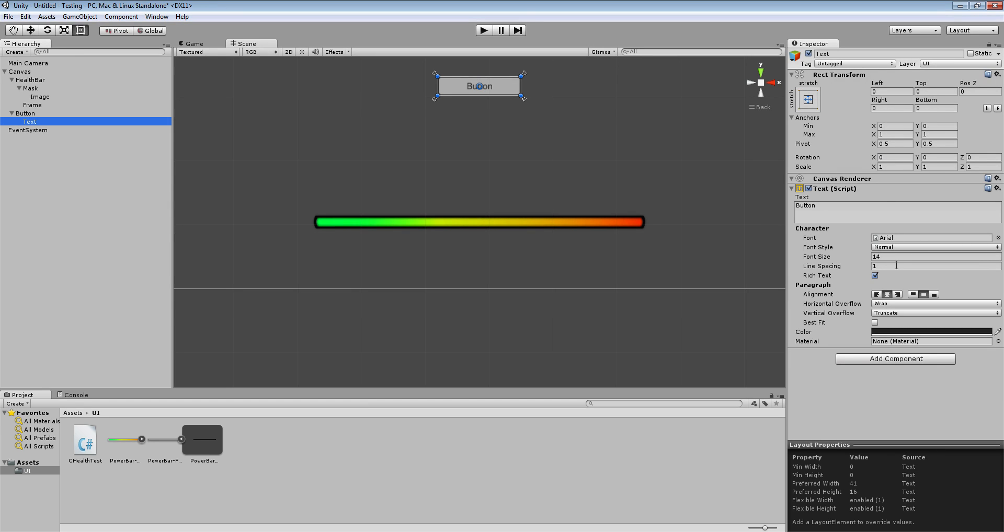
pyautogui.click(858, 212)
pyautogui.press('BackSpace')
pyautogui.write('Damage')
pyautogui.click(97, 105)
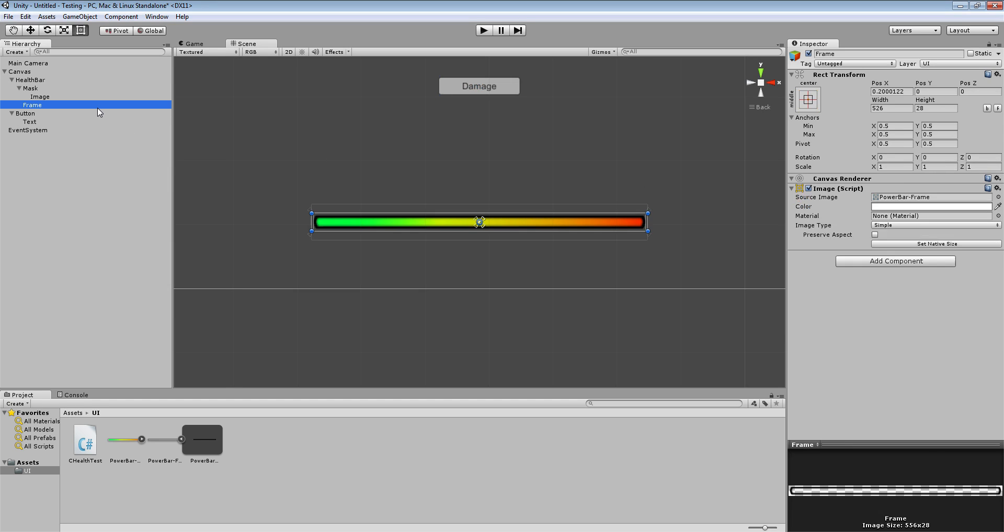
pyautogui.click(97, 111)
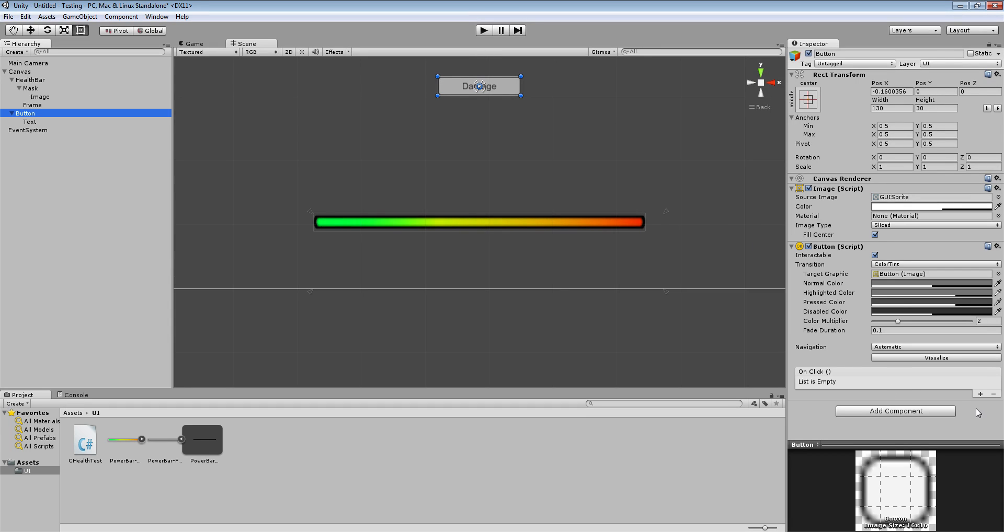
# Add the CHealthTest script to the Main Camera and assign the HealthBar object to its Health Bar field.
pyautogui.click(37, 63)
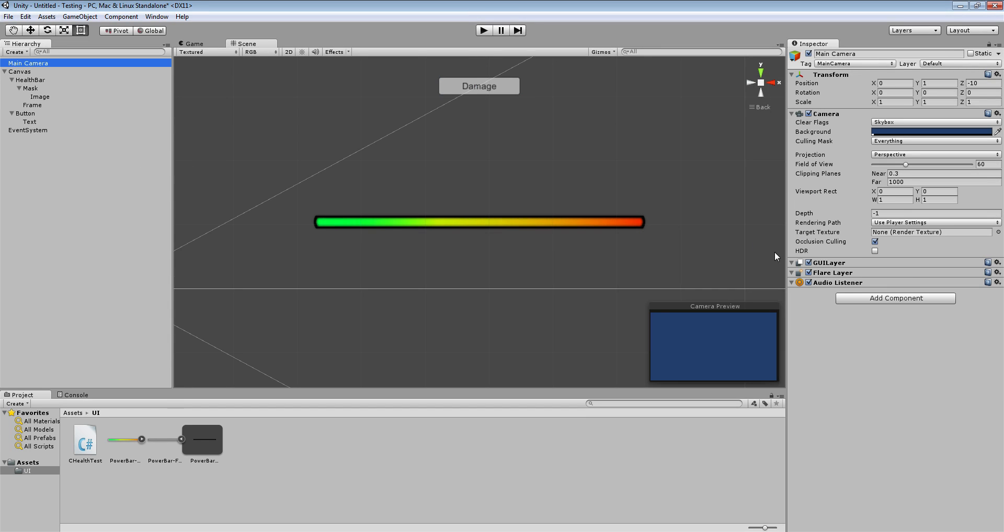
pyautogui.click(895, 298)
pyautogui.write('chealth')
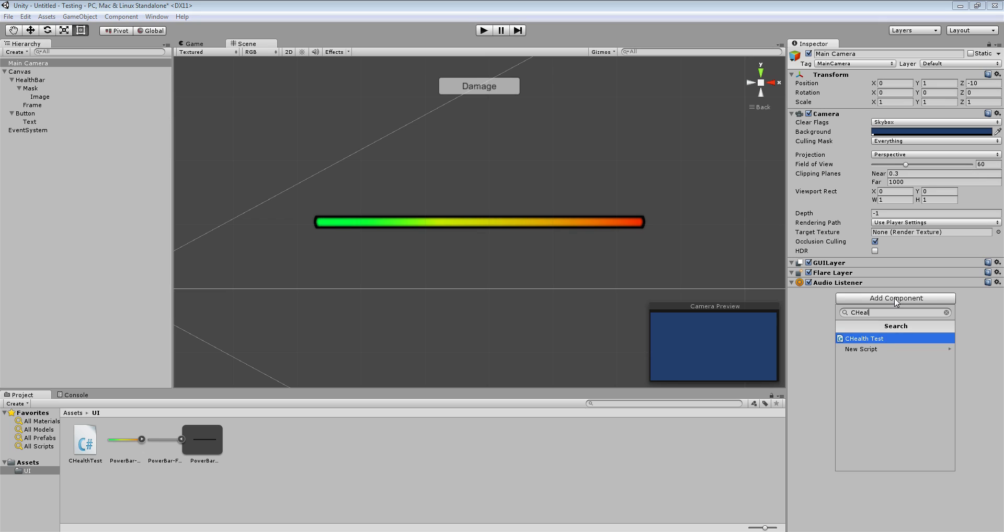
pyautogui.press('Return')
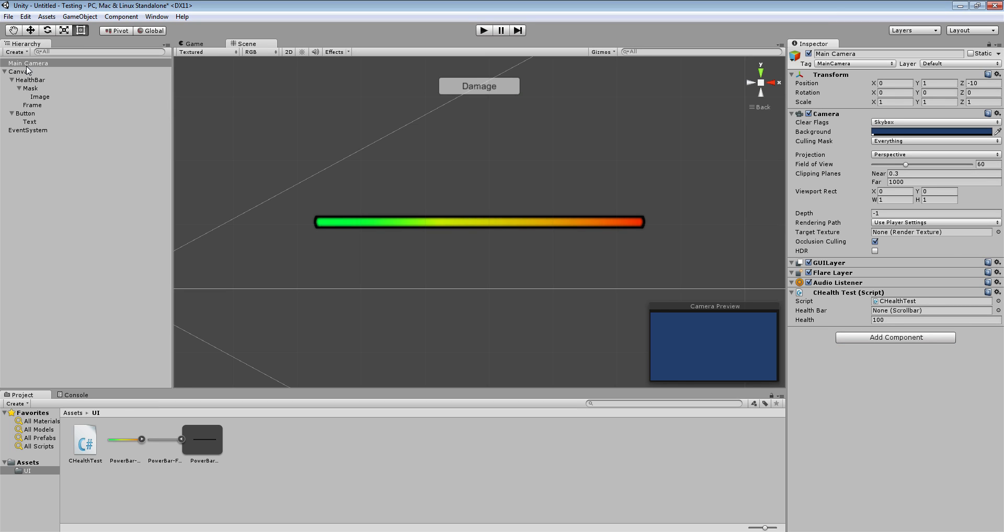
pyautogui.moveTo(29, 81)
pyautogui.mouseDown()
pyautogui.moveTo(463, 180)
pyautogui.moveTo(907, 302)
pyautogui.moveTo(906, 311)
pyautogui.mouseUp()
# Add an On Click event to the Button that calls CHealthTest.Damage (float) on the Main Camera with the value 10.
pyautogui.click(26, 114)
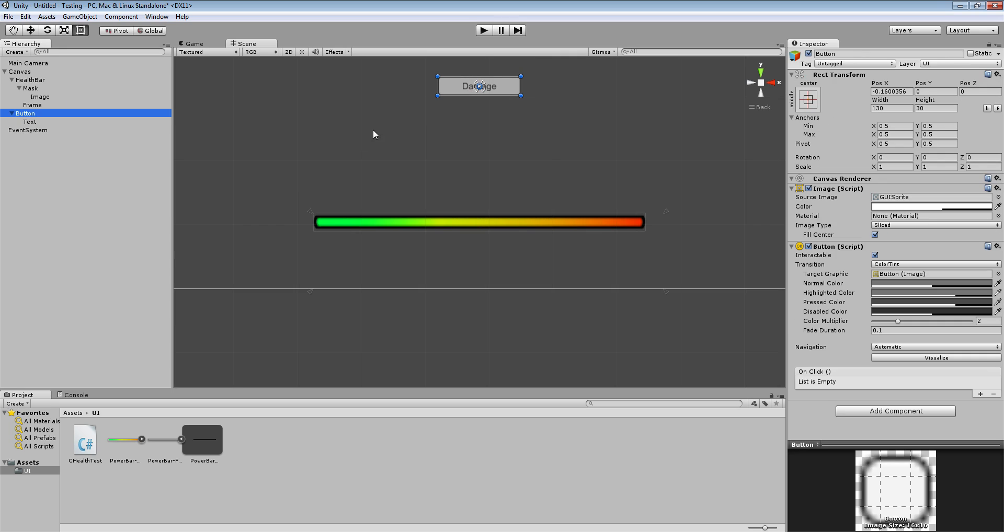
pyautogui.click(980, 394)
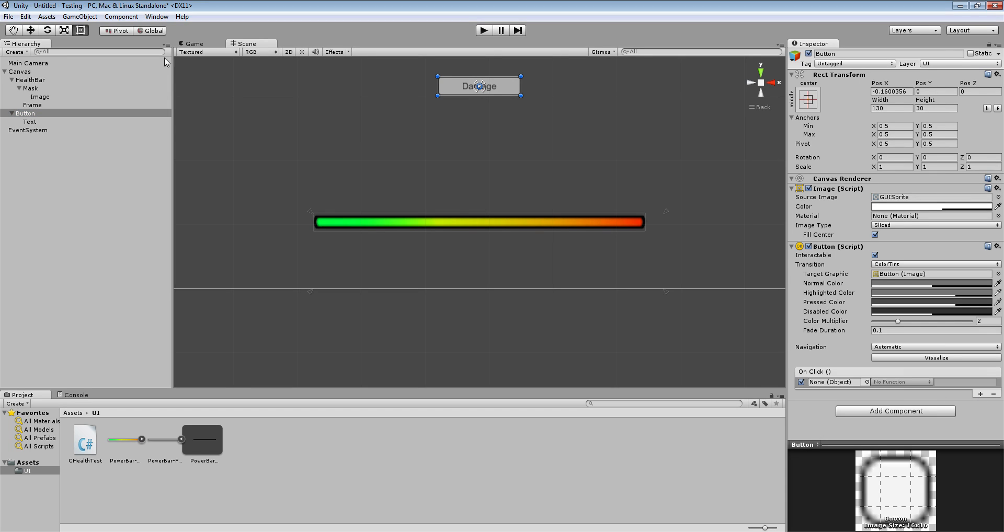
pyautogui.moveTo(79, 72); pyautogui.dragTo(836, 382)
pyautogui.click(909, 383)
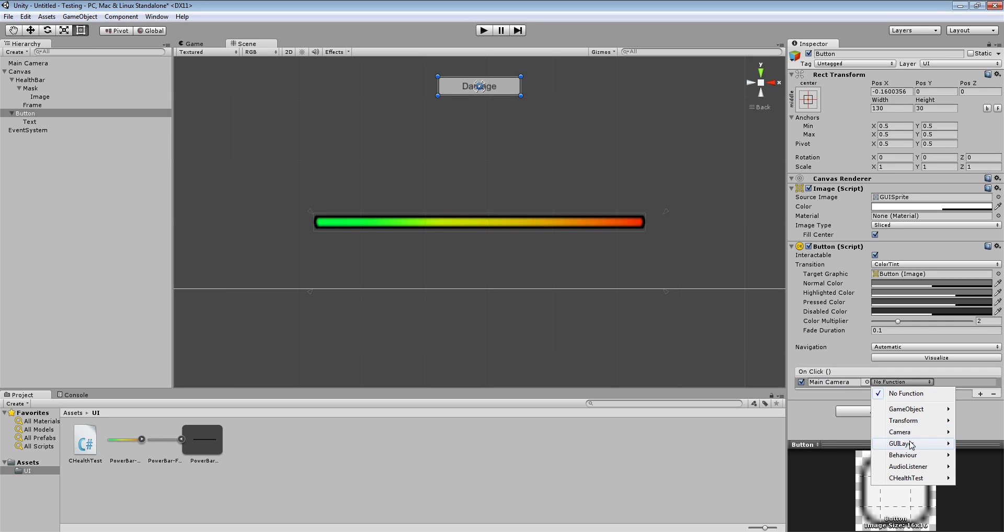
pyautogui.moveTo(907, 478)
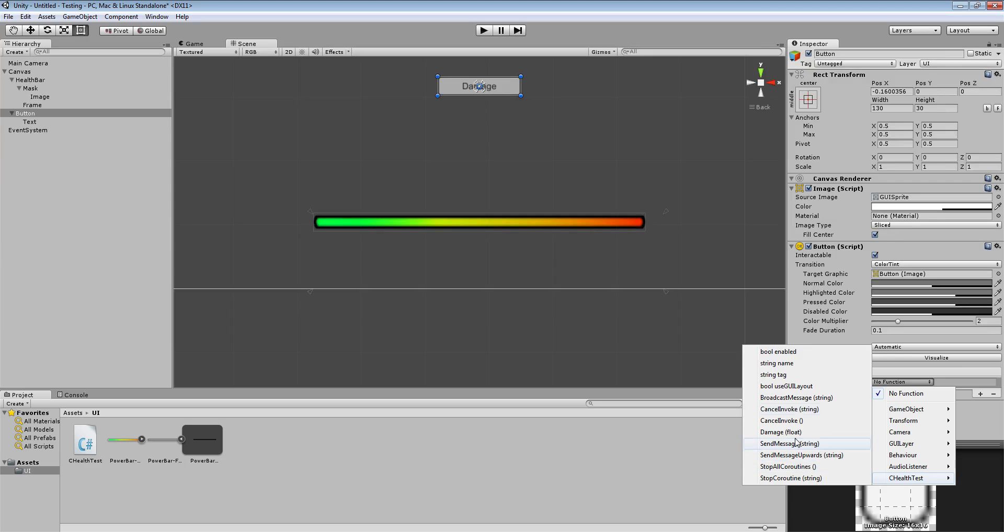
pyautogui.click(779, 432)
pyautogui.click(976, 383)
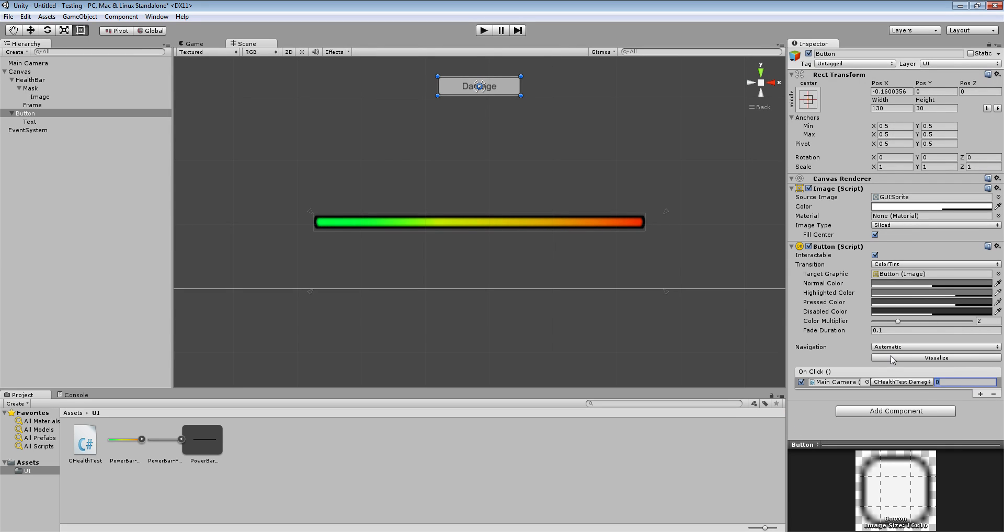
# Run the scene and trigger the Damage button repeatedly to test how the health bar responds.
pyautogui.click(484, 32)
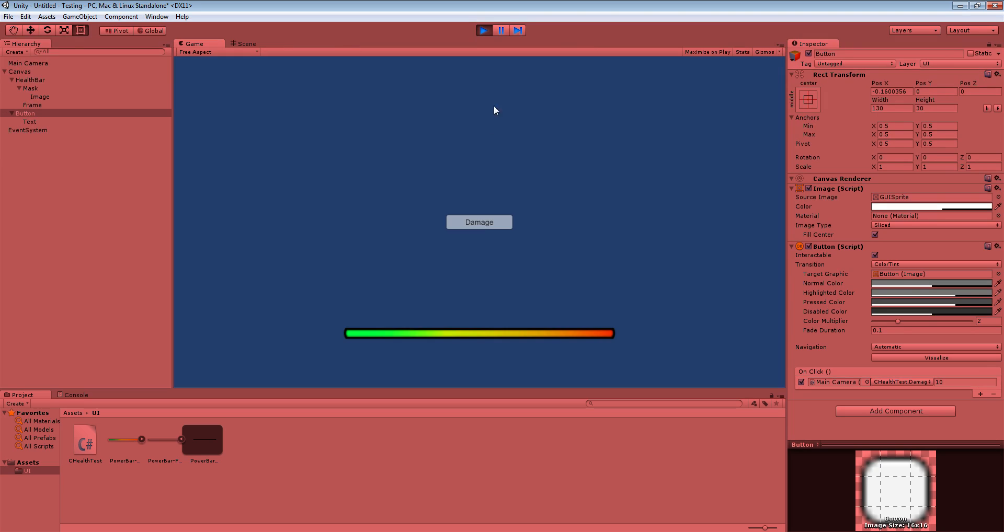
pyautogui.click(480, 223)
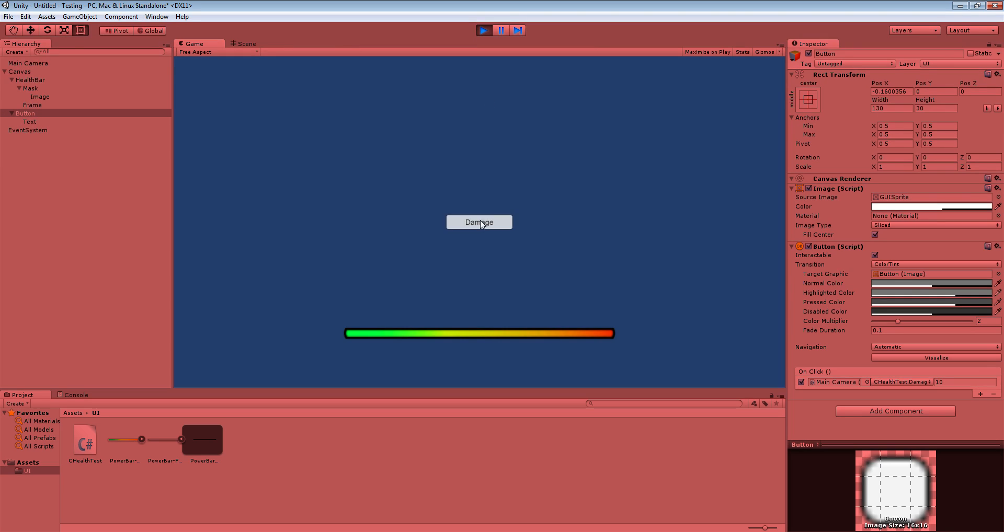
pyautogui.click(481, 222)
pyautogui.click(482, 222)
pyautogui.click(482, 222)
pyautogui.click(481, 221)
pyautogui.click(481, 222)
pyautogui.click(481, 221)
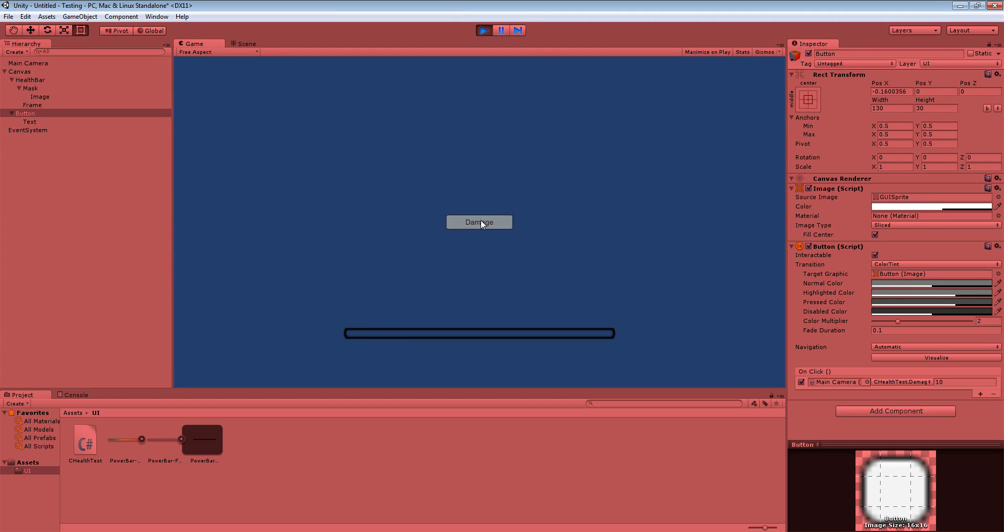